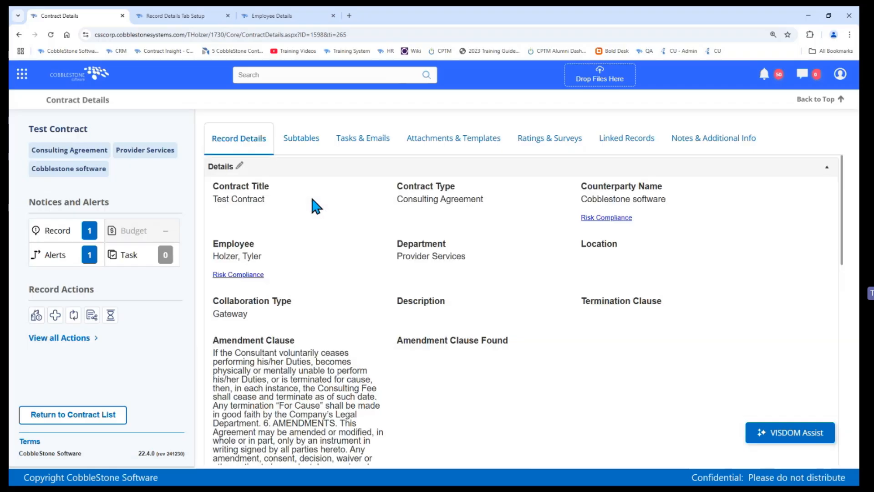
# Step: Look through the Test Contract's record details and subtables, and return to the record details
pyautogui.scroll(-12, 312, 198)
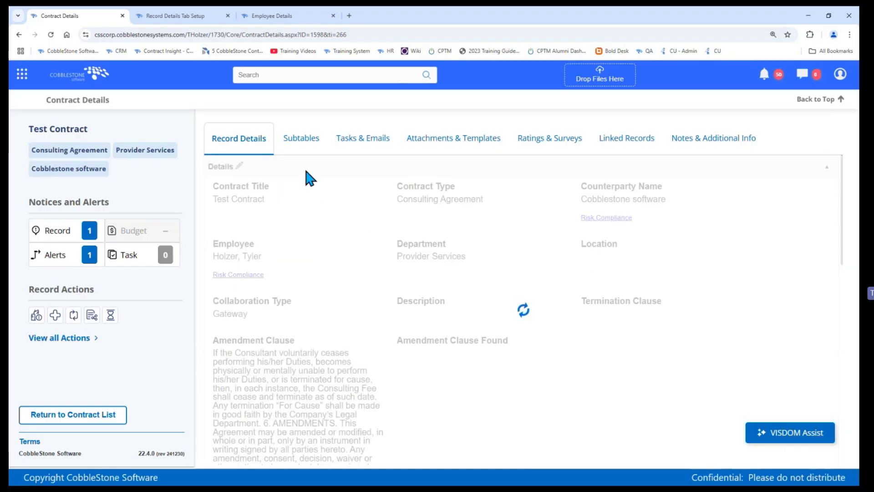
pyautogui.scroll(-15, 346, 244)
pyautogui.scroll(10, 348, 250)
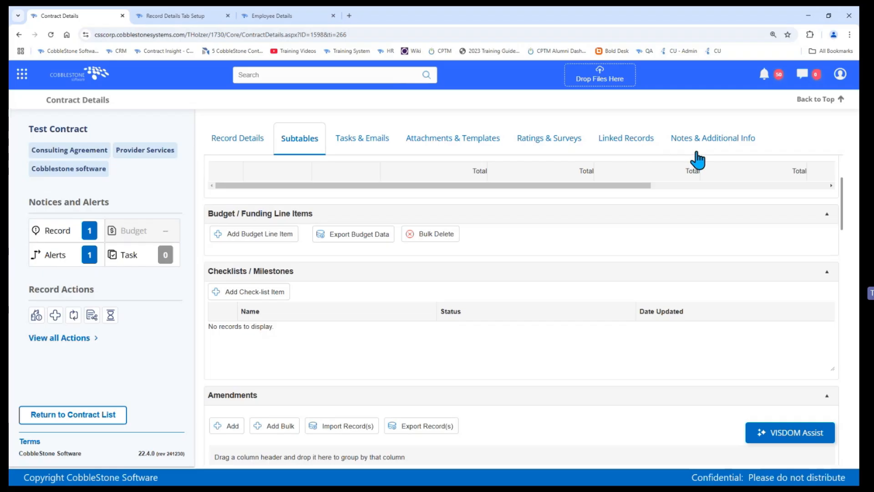
pyautogui.click(212, 137)
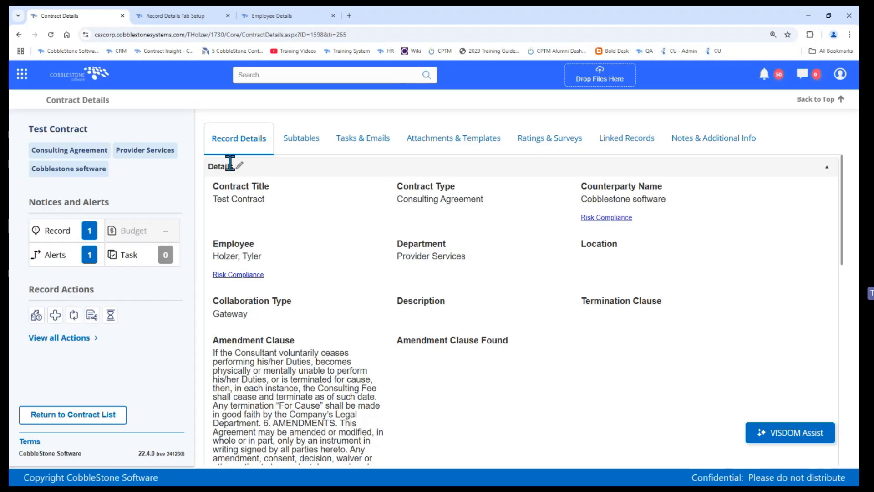
# Step: Review the contract's summary labels and its Notices and Alerts section, including the workflow alerts, and close the alerts
pyautogui.tripleClick(55, 129)
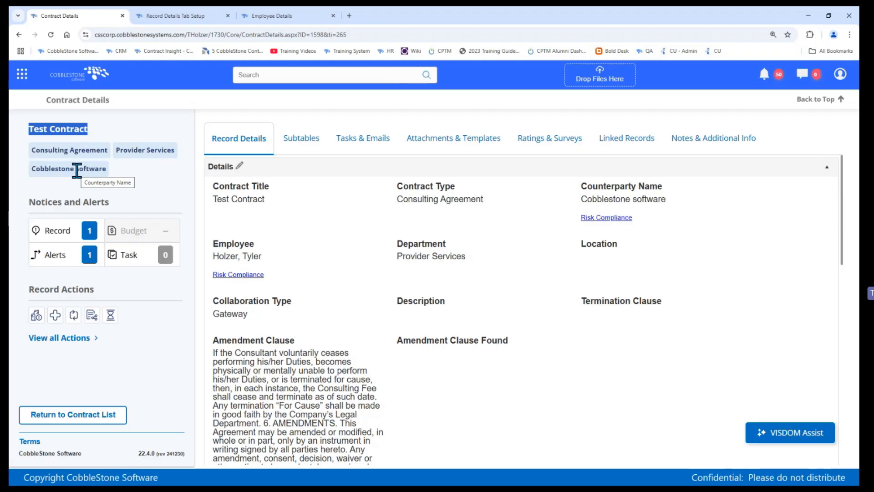
pyautogui.tripleClick(60, 201)
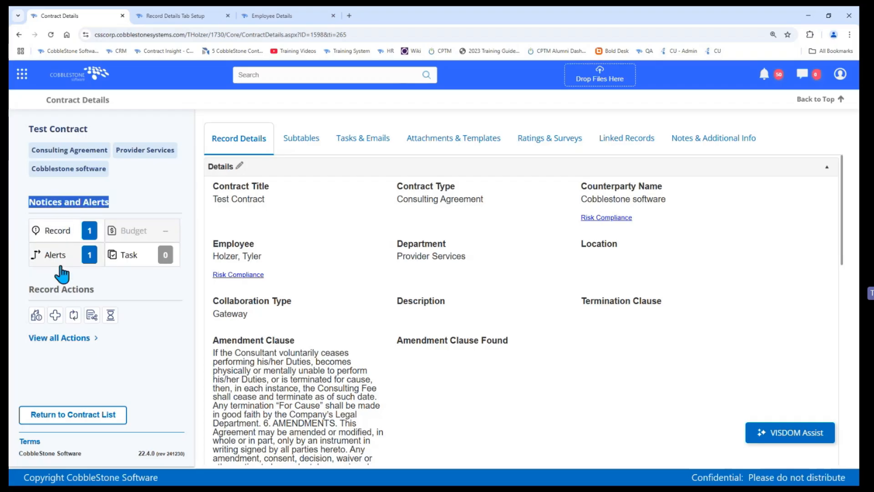
pyautogui.moveTo(60, 269)
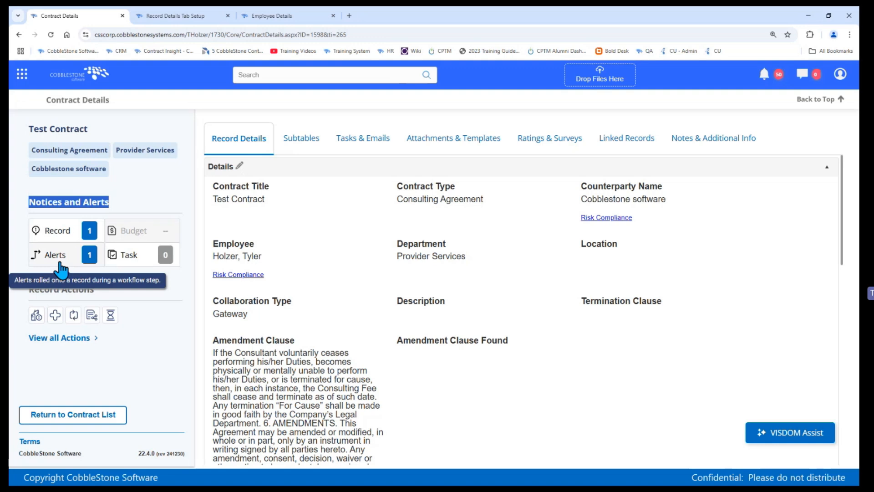
pyautogui.moveTo(155, 238)
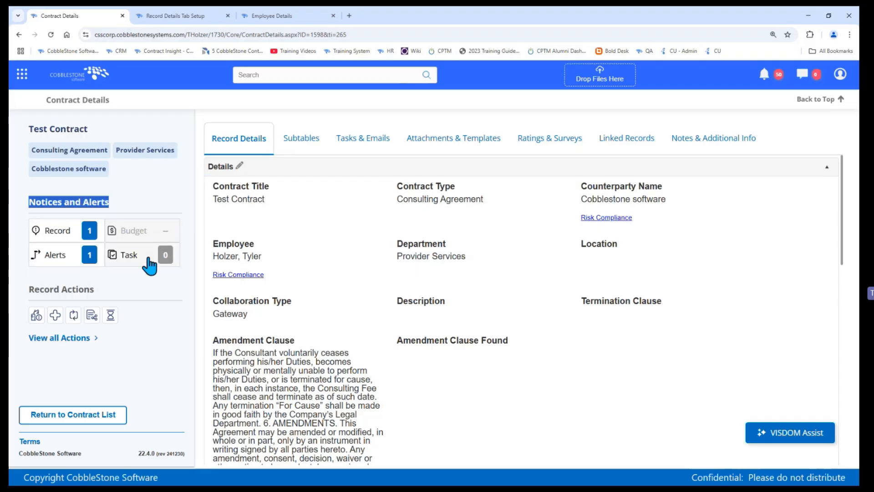
pyautogui.moveTo(148, 259)
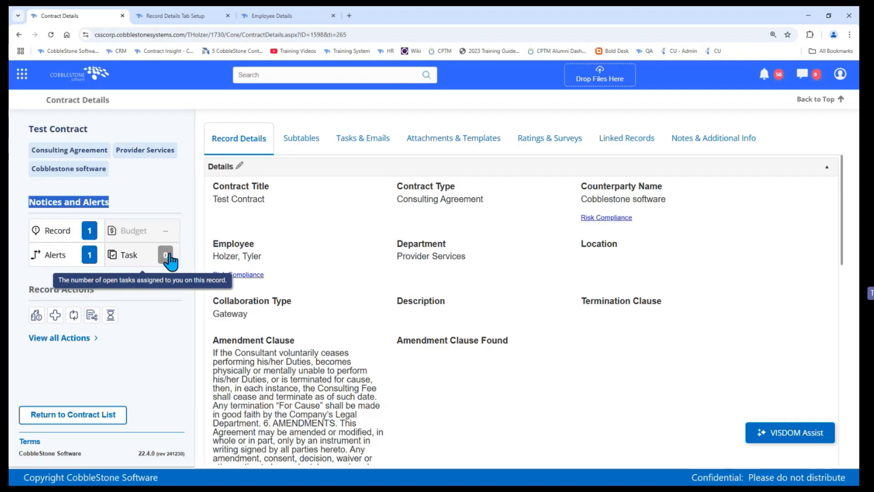
pyautogui.click(42, 267)
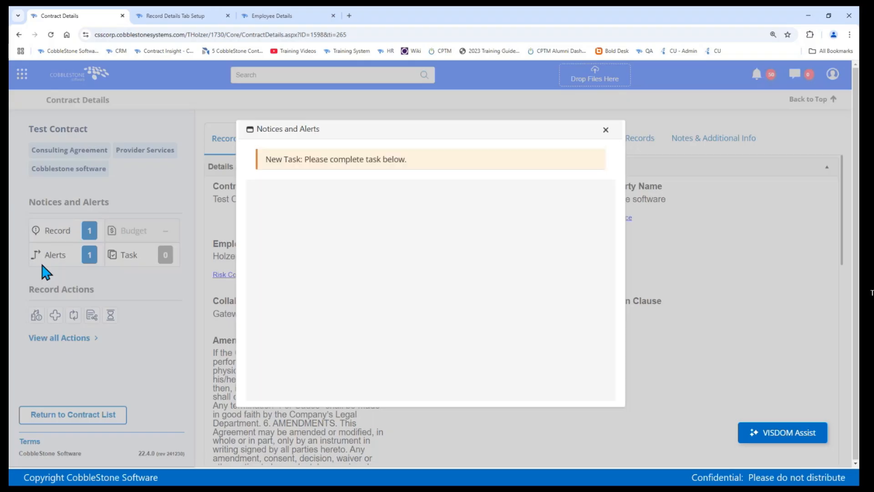
pyautogui.click(600, 135)
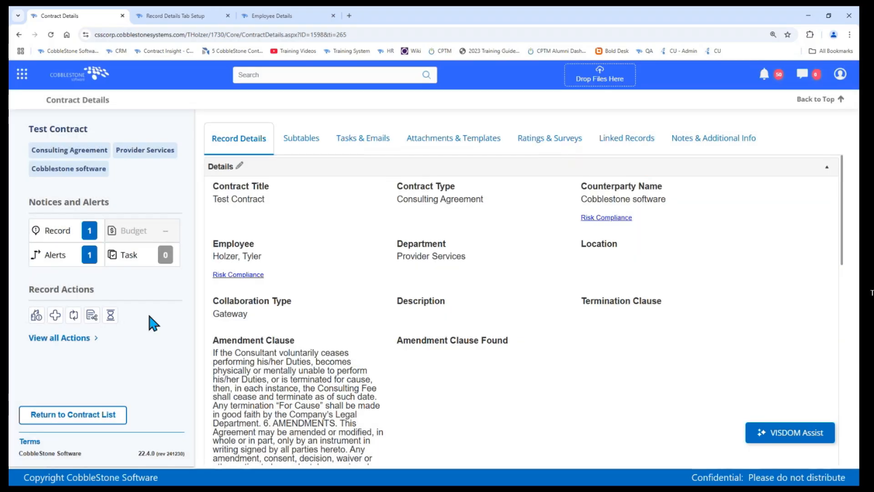
# Step: Examine the full list of record actions grouped by category for the Test Contract and close it
pyautogui.tripleClick(45, 285)
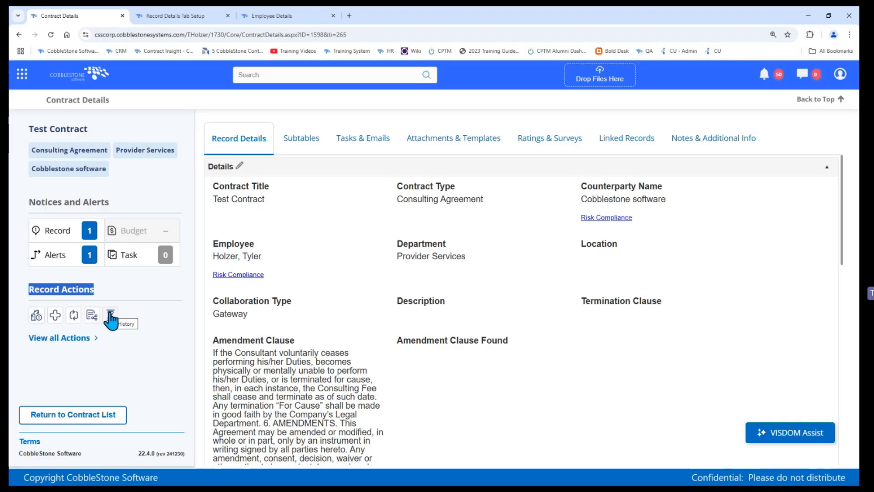
pyautogui.click(53, 339)
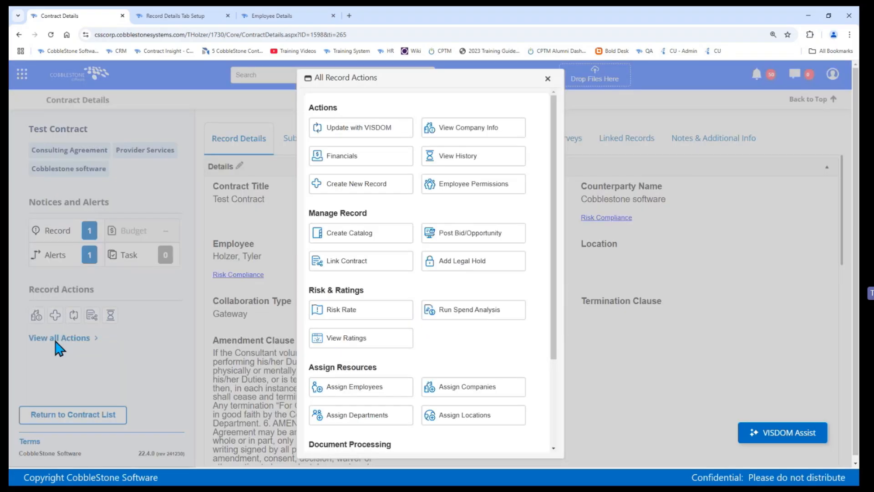
pyautogui.scroll(-3, 526, 144)
pyautogui.scroll(3, 527, 144)
pyautogui.doubleClick(319, 108)
pyautogui.click(334, 210)
pyautogui.click(223, 251)
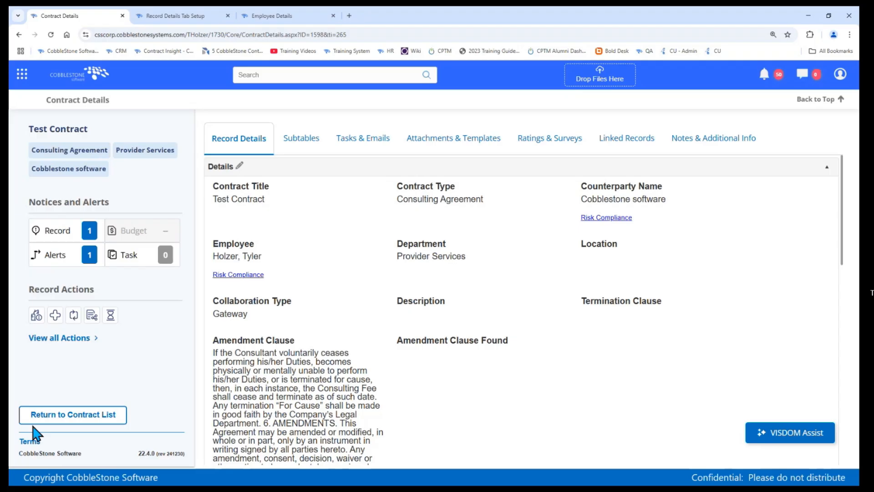
# Step: Switch to the configuration page and open Record Details Tab Setup from Application Configuration under Manage/Setup
pyautogui.click(180, 15)
pyautogui.moveTo(16, 88)
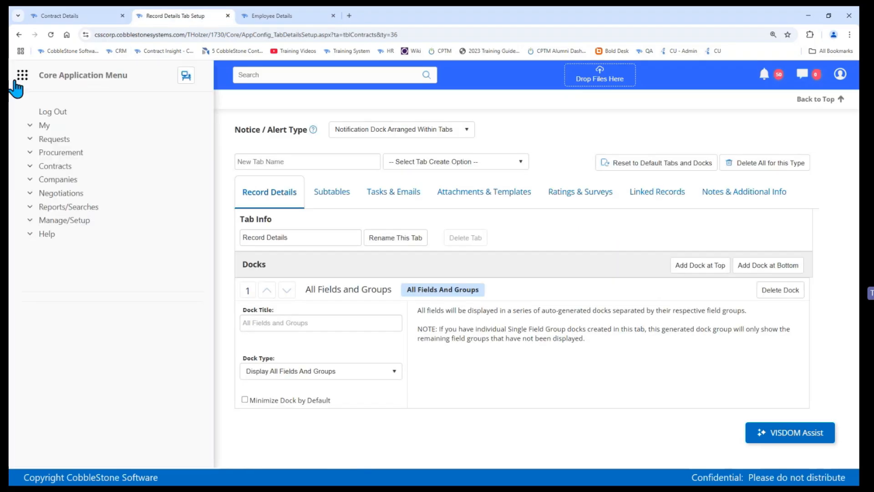
pyautogui.click(71, 222)
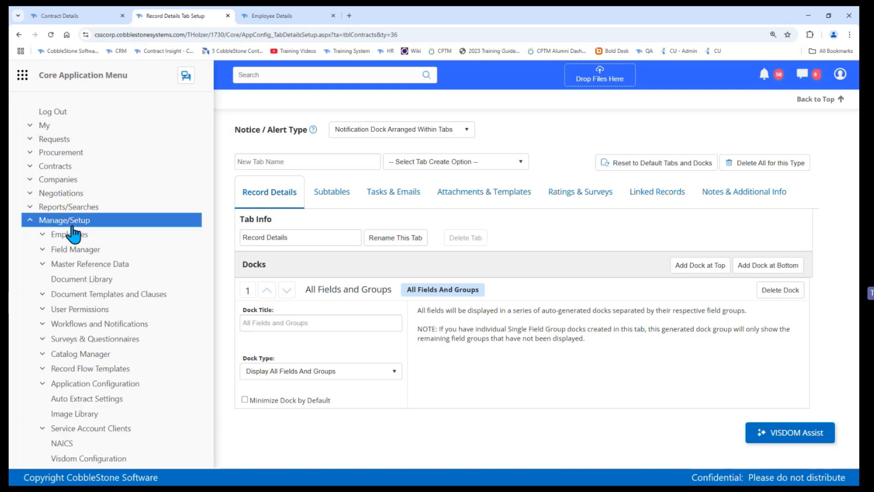
pyautogui.click(108, 385)
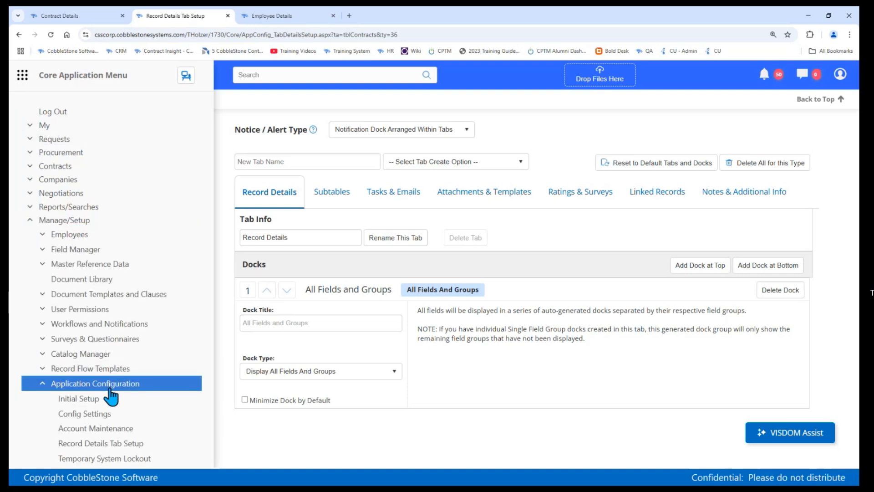
pyautogui.scroll(-1, 112, 387)
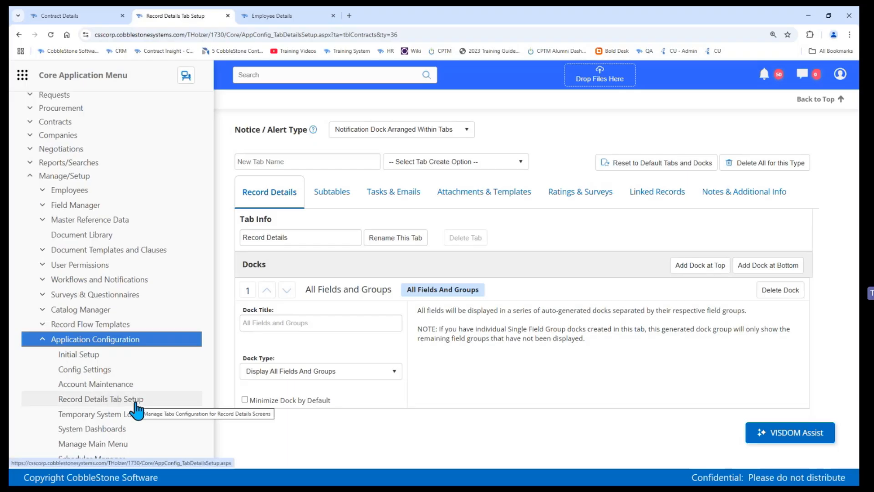
pyautogui.click(136, 402)
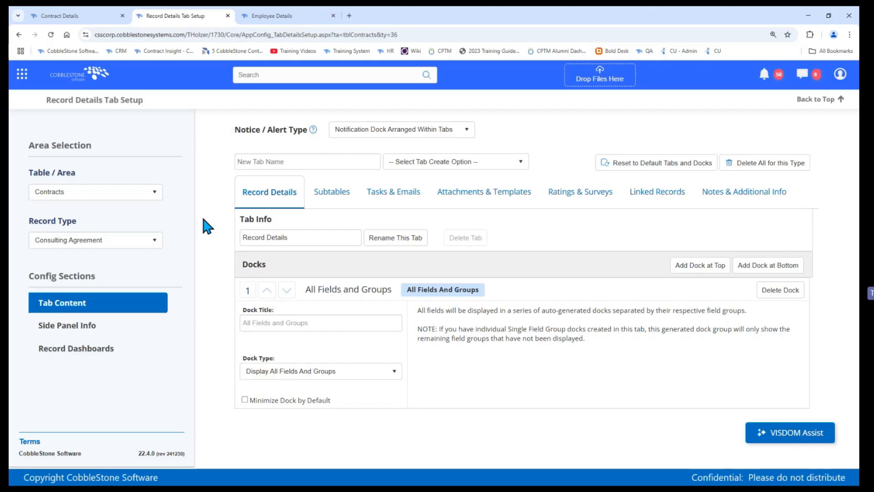
# Step: Check the table areas that can be configured and reset the Consulting Agreement contract type to the default tabs and docks
pyautogui.click(58, 195)
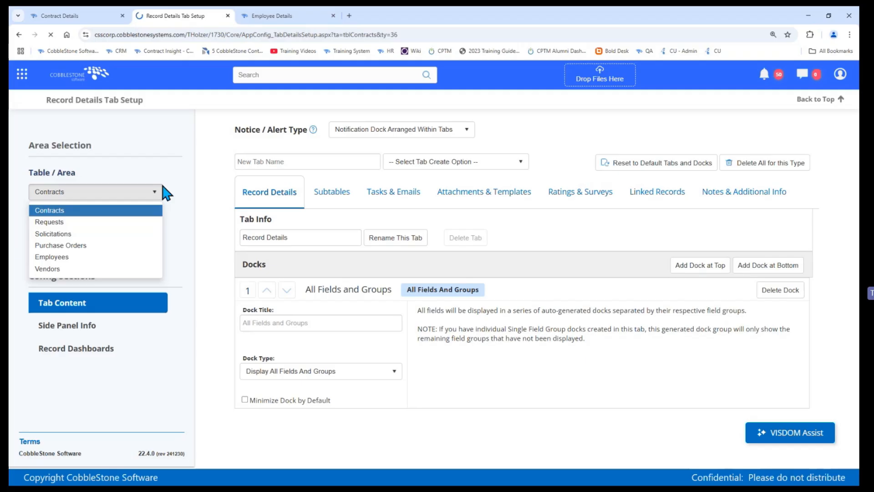
pyautogui.click(86, 15)
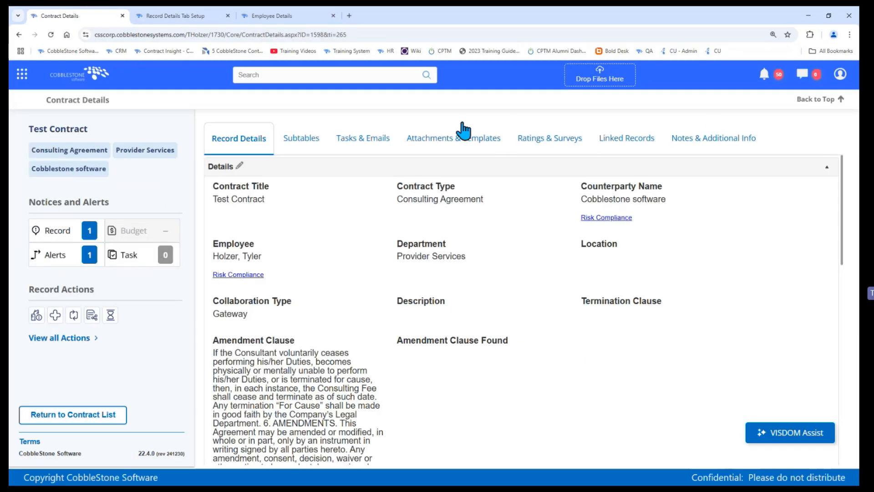
pyautogui.click(183, 16)
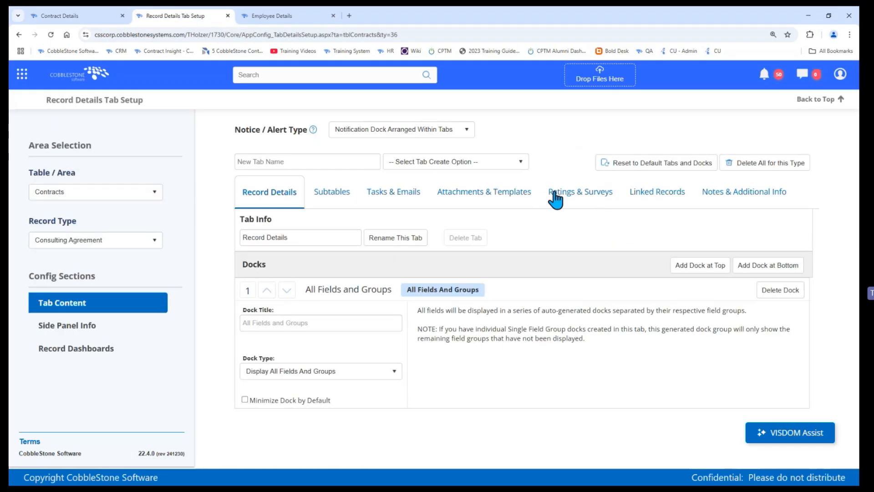
pyautogui.click(613, 173)
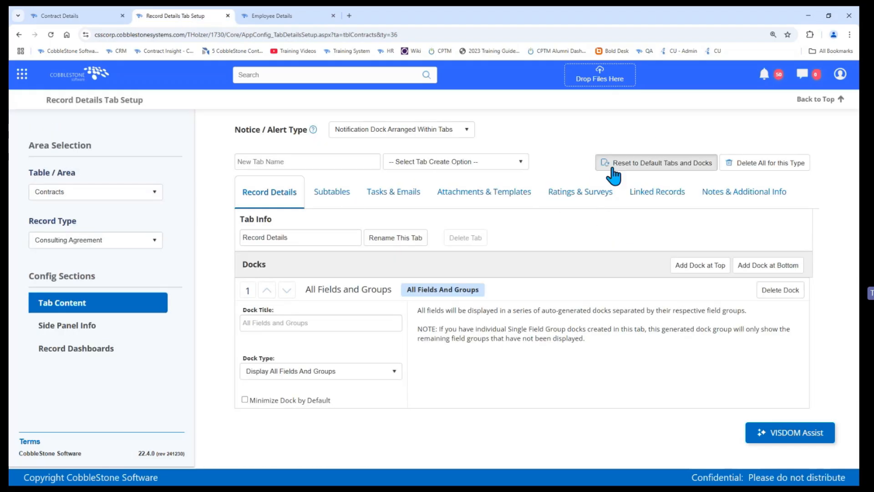
pyautogui.click(419, 302)
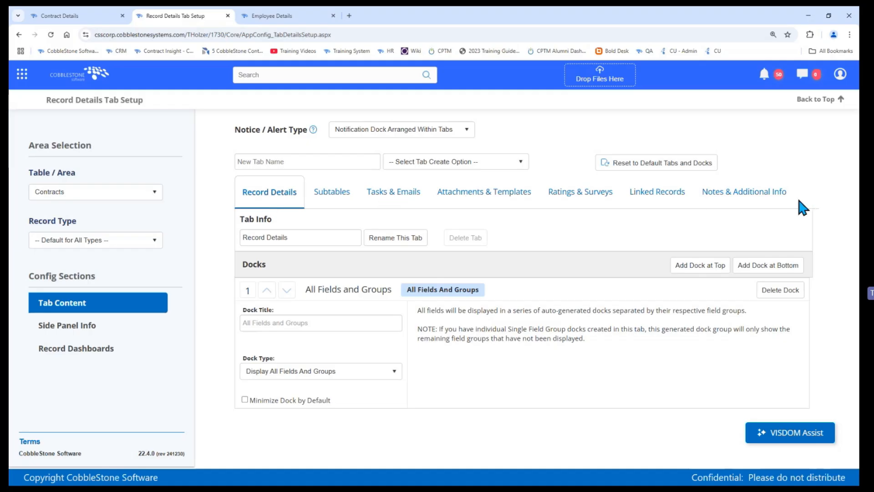
# Step: Display the docks of the Subtables tab in the contract setup that is the default for all types
pyautogui.click(305, 161)
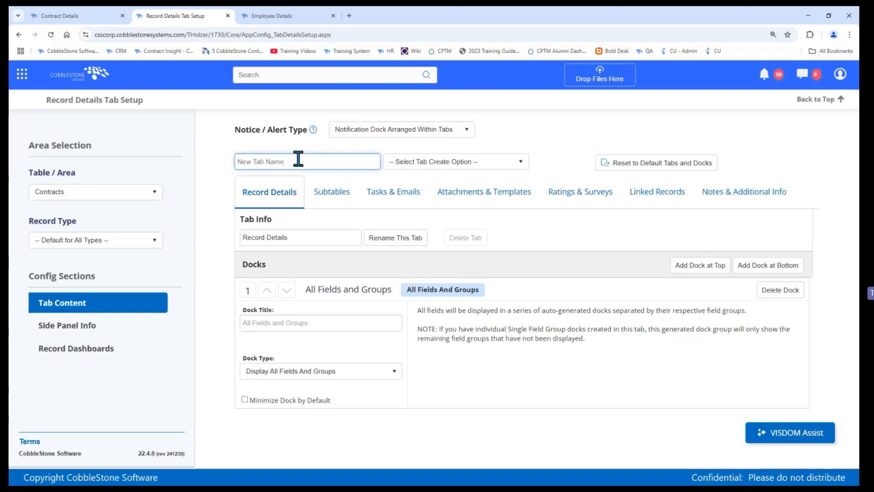
pyautogui.click(335, 192)
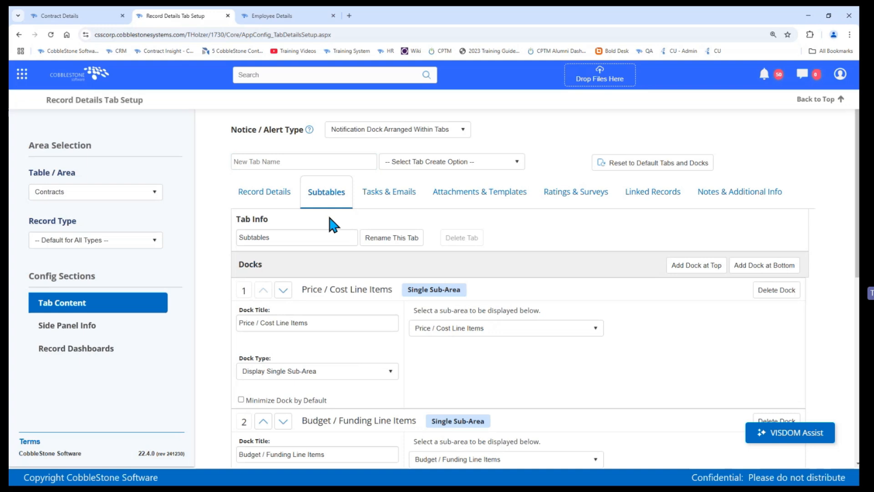
pyautogui.moveTo(320, 191)
pyautogui.mouseDown()
pyautogui.moveTo(553, 179)
pyautogui.moveTo(681, 189)
pyautogui.moveTo(630, 201)
pyautogui.moveTo(323, 195)
pyautogui.mouseUp()
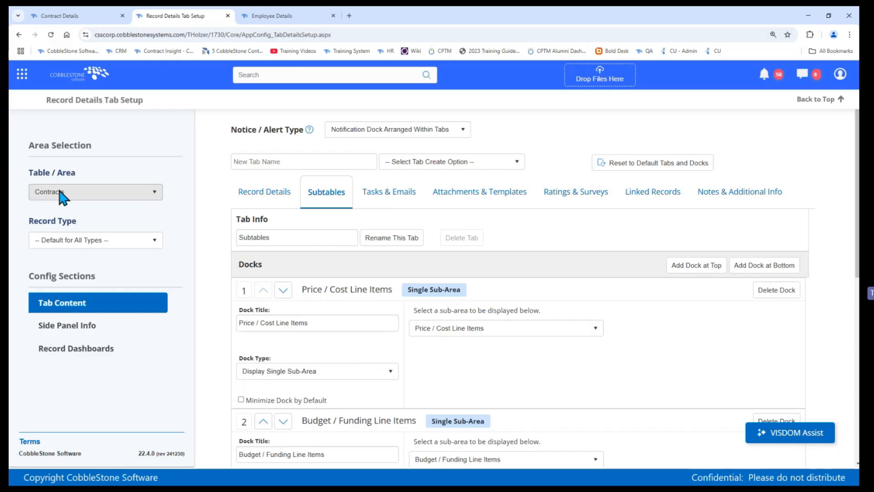
# Step: Select the Consulting Agreement record type and reset its tabs and docks to the defaults
pyautogui.click(64, 239)
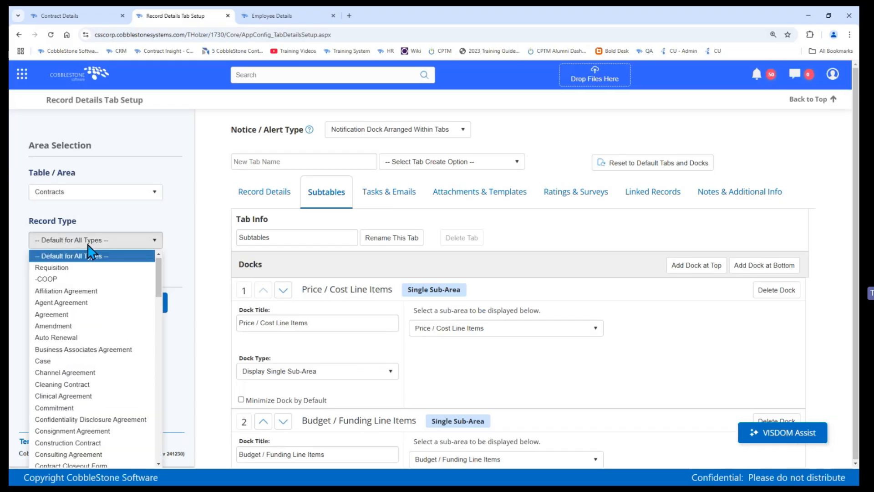
pyautogui.click(86, 454)
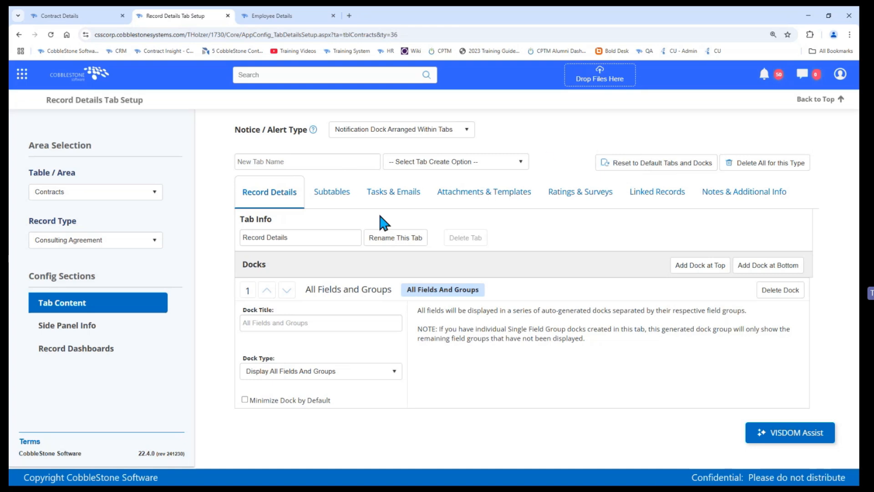
pyautogui.click(650, 166)
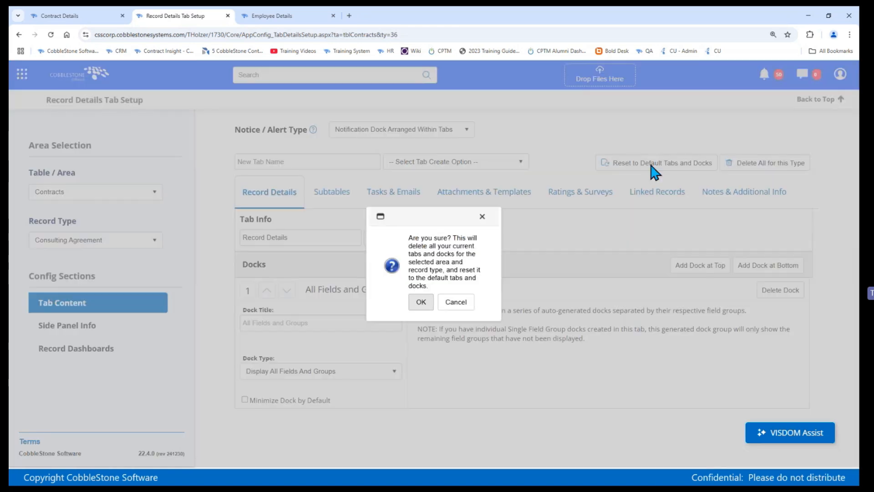
pyautogui.click(419, 301)
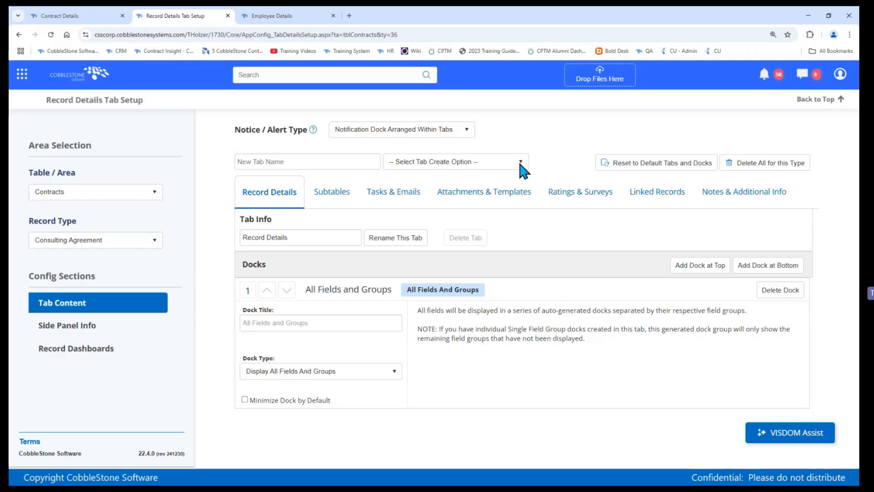
# Step: Add a dock at the top of the Record Details tab and set its type to Display Static Rich Text
pyautogui.click(688, 272)
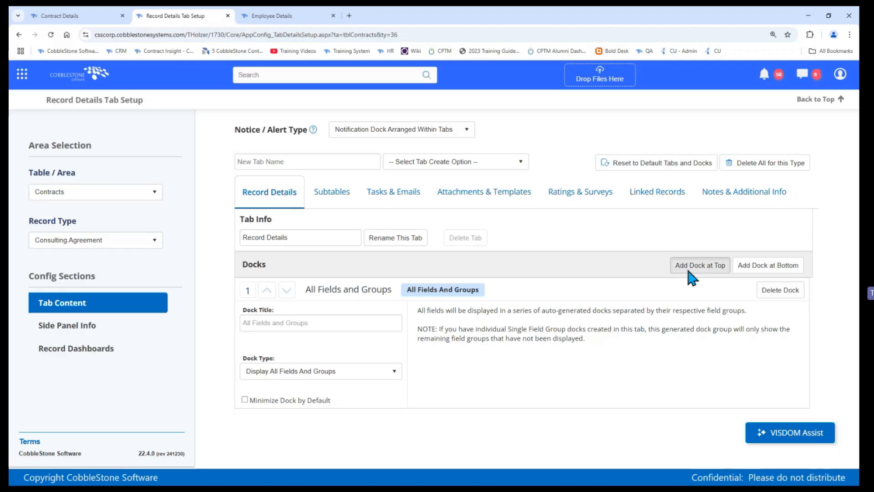
pyautogui.scroll(-1, 678, 278)
pyautogui.scroll(-1, 677, 281)
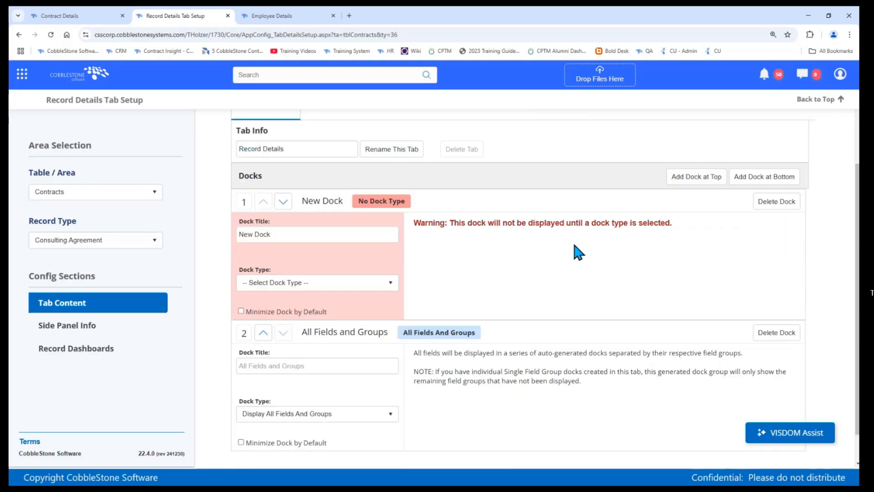
pyautogui.click(283, 283)
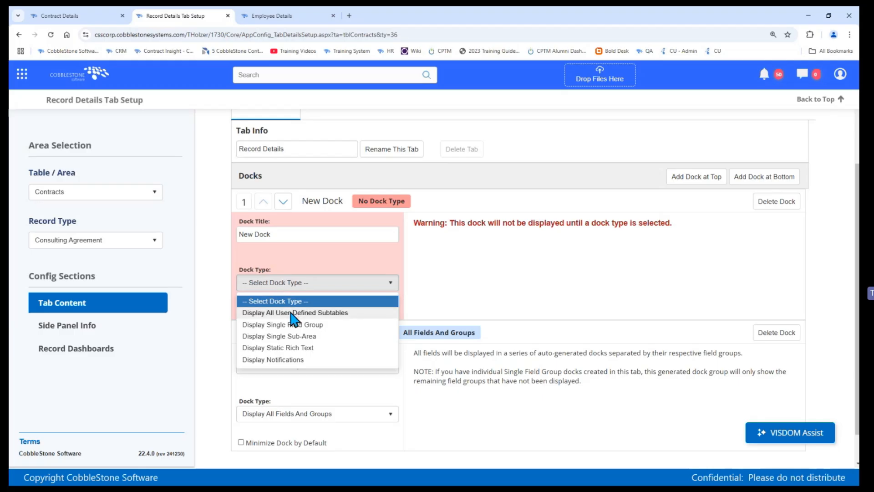
pyautogui.click(59, 15)
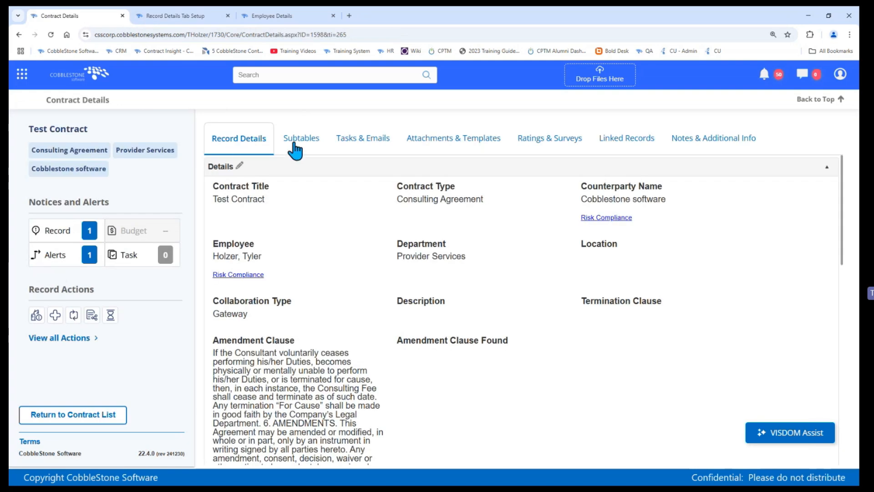
pyautogui.click(201, 15)
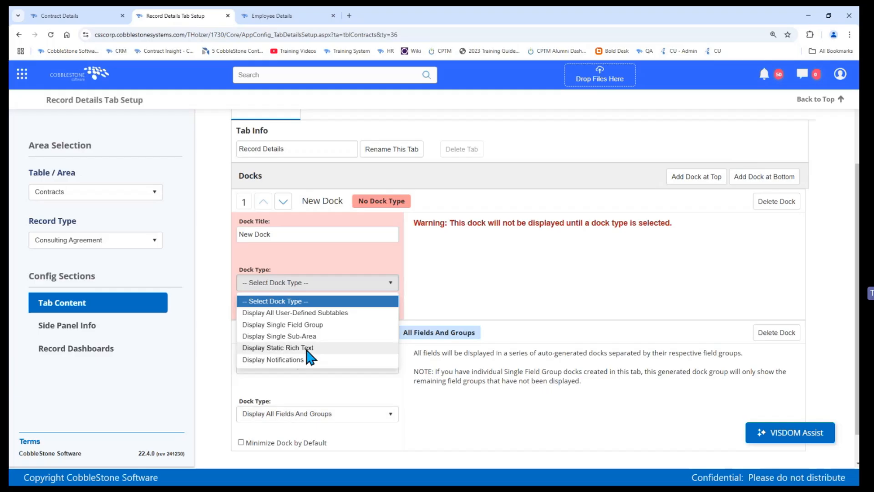
pyautogui.click(292, 348)
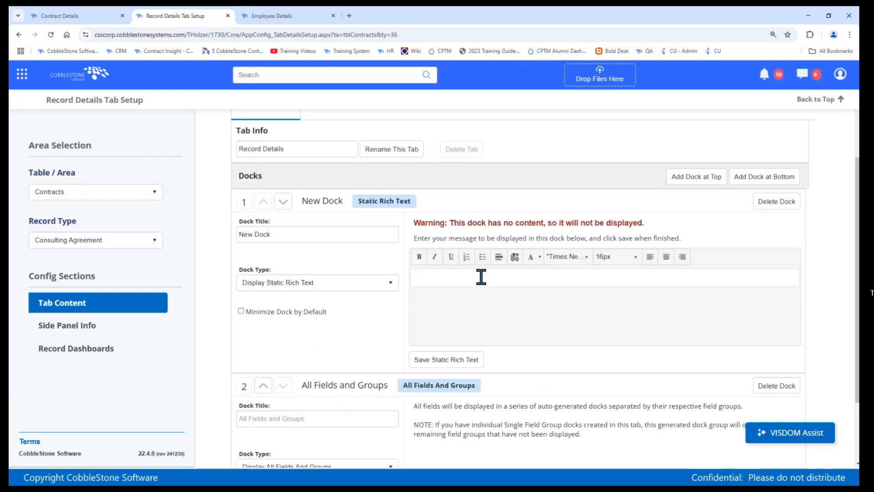
# Step: Title the new static rich text dock "Message:"
pyautogui.click(359, 236)
pyautogui.hotkey('ctrl', 'shift', 'Left')
pyautogui.hotkey('ctrl', 'shift', 'Left')
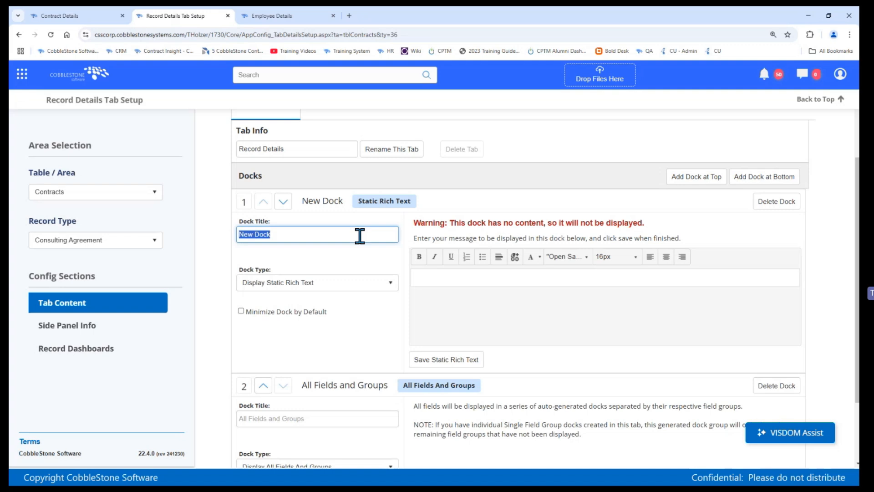
pyautogui.write('Message')
pyautogui.press('BackSpace')
pyautogui.press('BackSpace')
pyautogui.write('ge:')
pyautogui.click(252, 264)
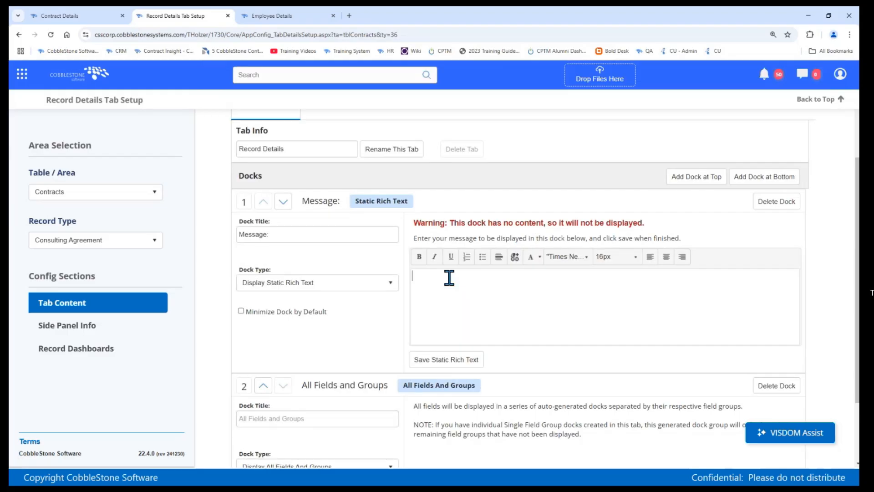
# Step: Enter "Please see contract info below:" as the Message dock's rich text and save it
pyautogui.click(450, 277)
pyautogui.write('Please see contract info below:')
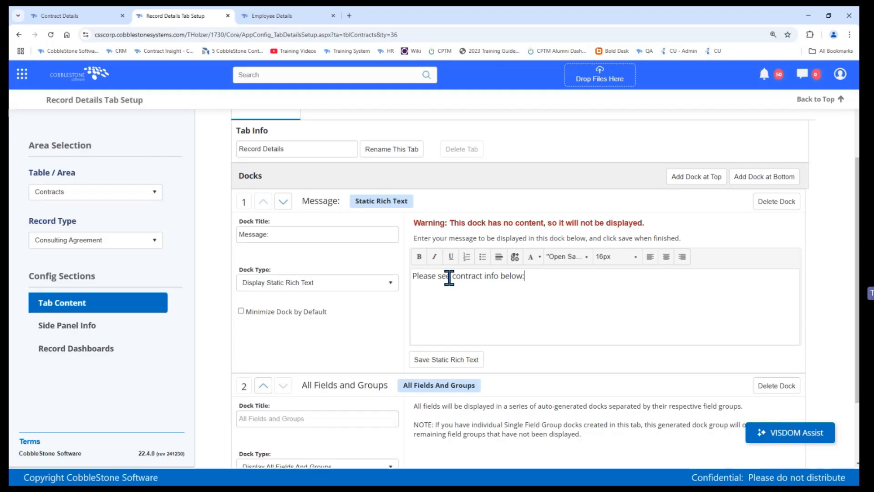
pyautogui.click(434, 359)
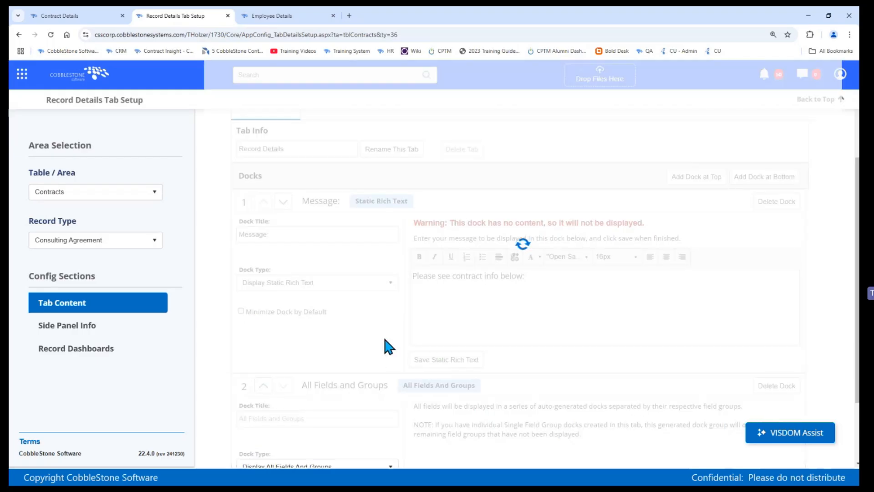
# Step: Reload the contract details page to check the Message dock and return to the tab setup page
pyautogui.click(73, 16)
pyautogui.click(51, 36)
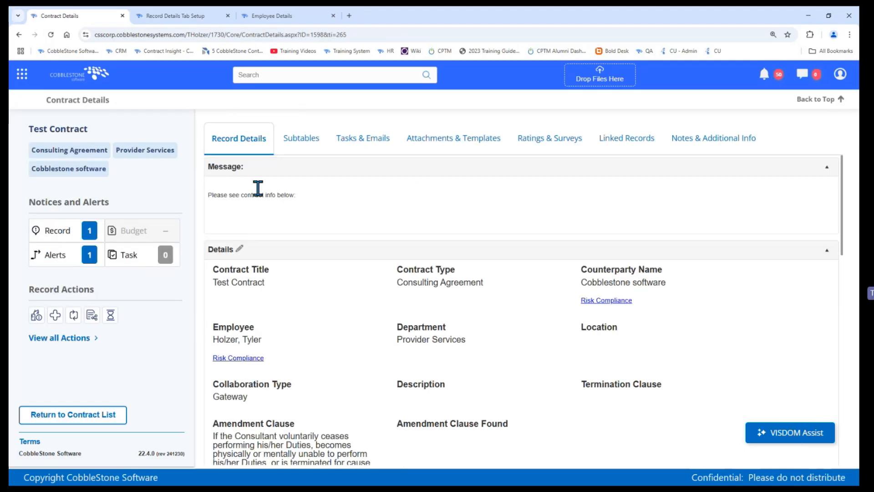
pyautogui.tripleClick(227, 167)
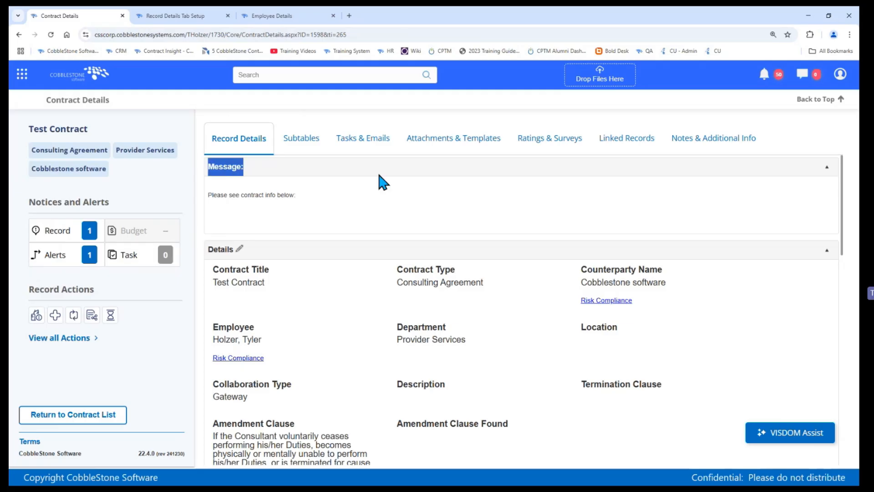
pyautogui.click(187, 15)
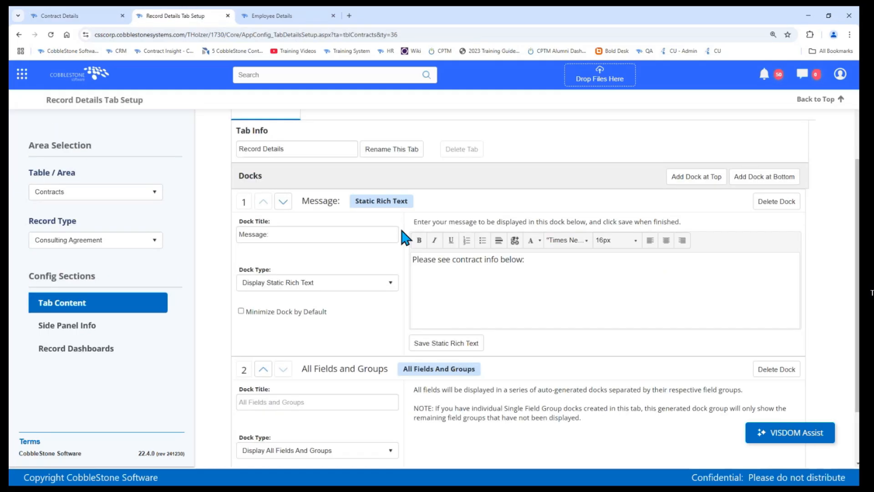
# Step: Move the Message dock below All Fields and Groups and return it to the first position
pyautogui.scroll(-2, 369, 280)
pyautogui.scroll(1, 372, 285)
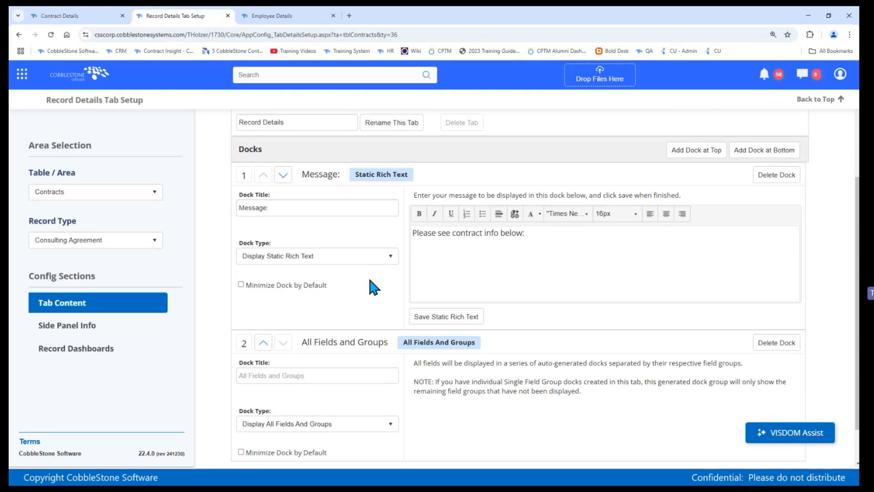
pyautogui.click(283, 176)
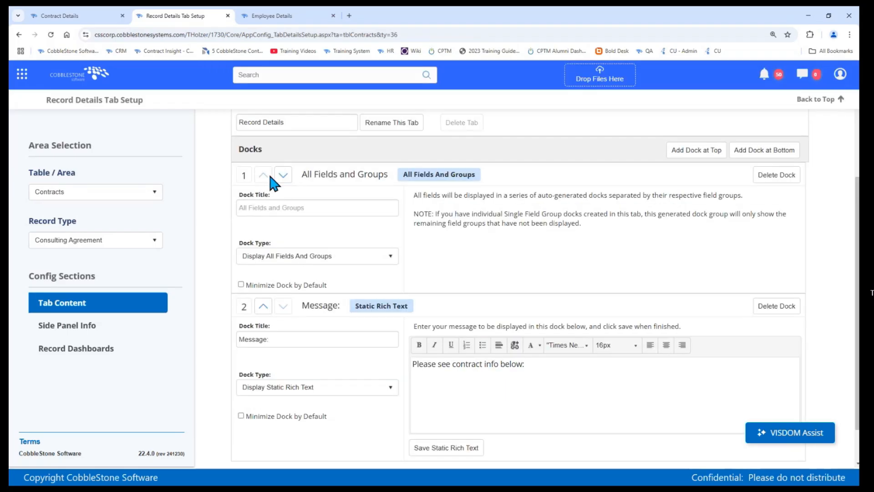
pyautogui.click(283, 175)
# Step: Create a tab for docks named "New Test Tab" for Consulting Agreement contracts
pyautogui.scroll(2, 353, 252)
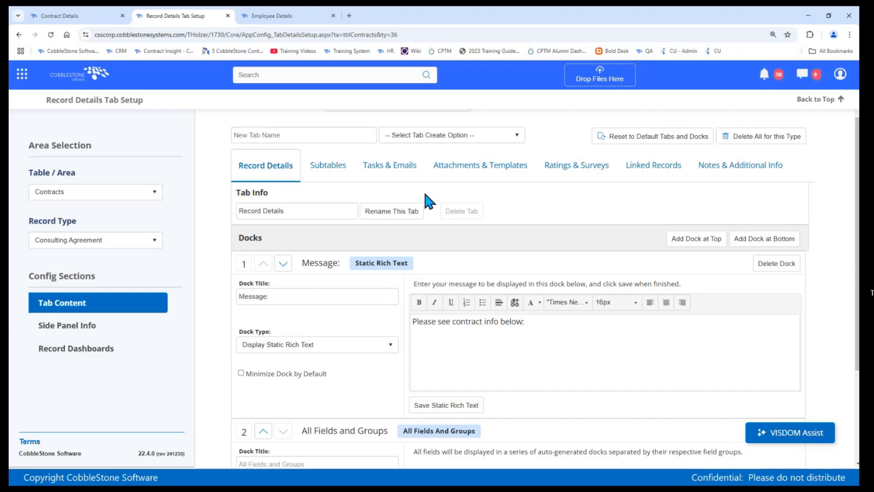
pyautogui.scroll(1, 428, 201)
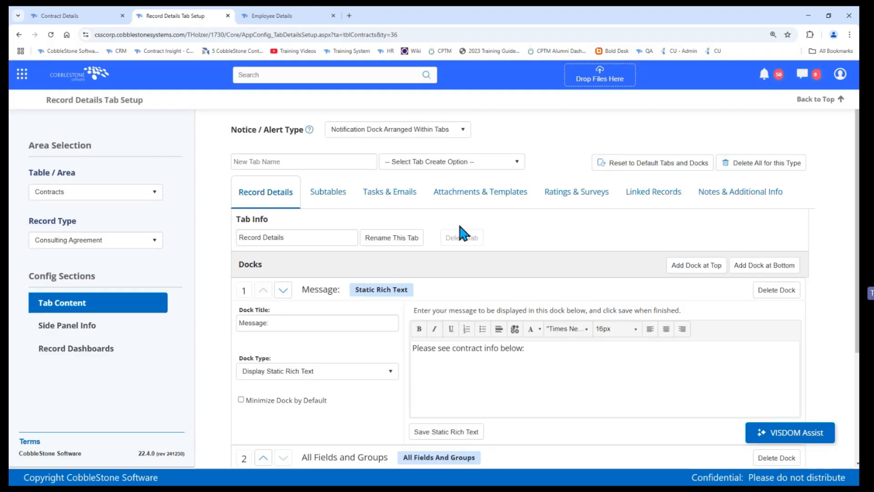
pyautogui.click(321, 162)
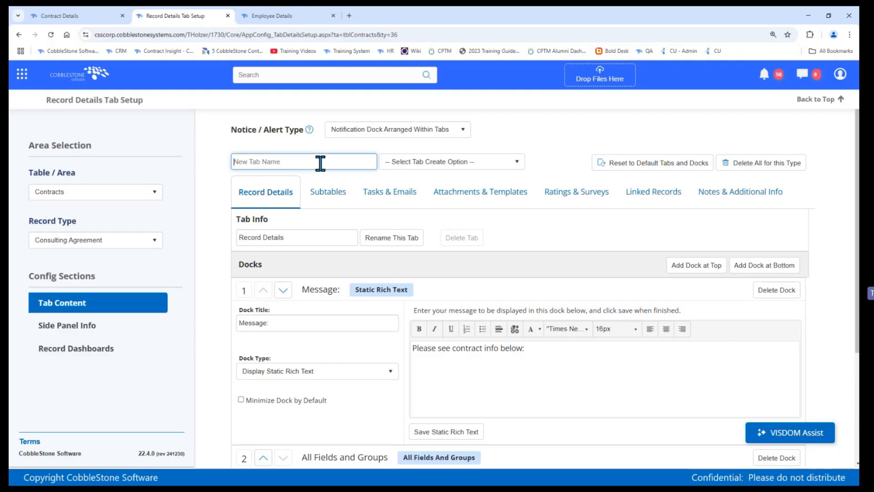
pyautogui.write('New Test Tab')
pyautogui.click(399, 163)
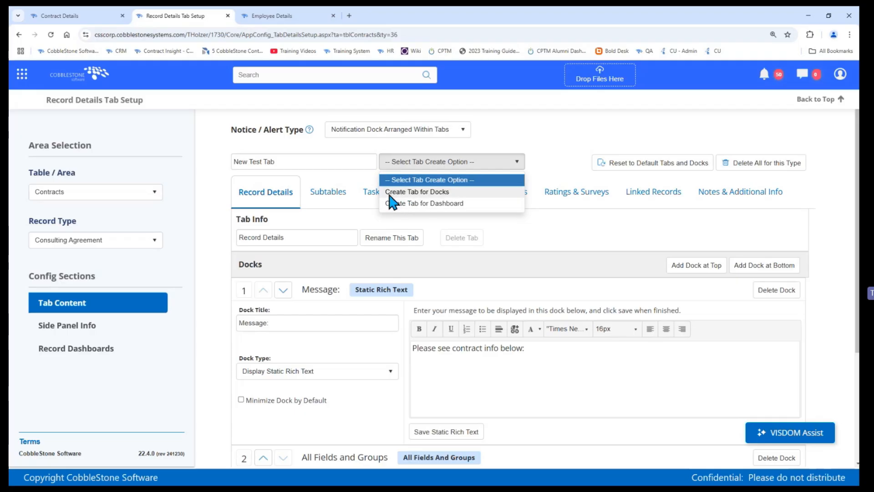
pyautogui.click(390, 193)
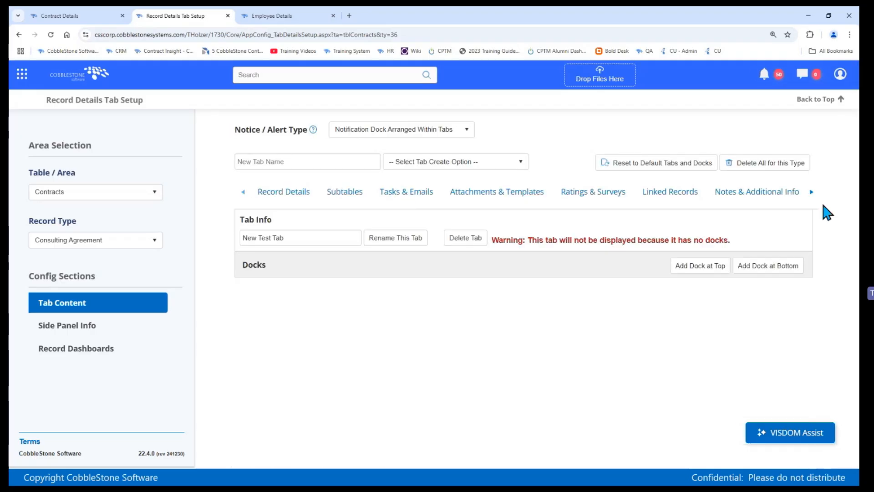
# Step: Add a Display Single Field Group dock to New Test Tab and set its field group to Key Dates
pyautogui.click(811, 192)
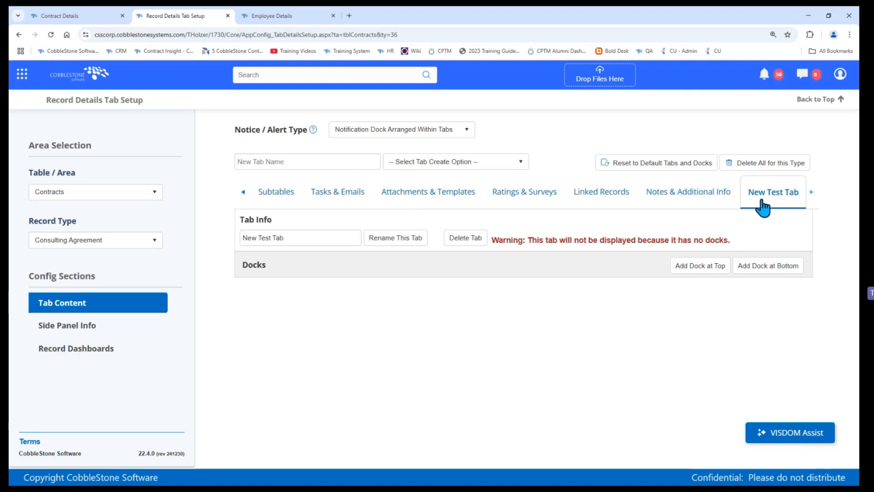
pyautogui.click(681, 269)
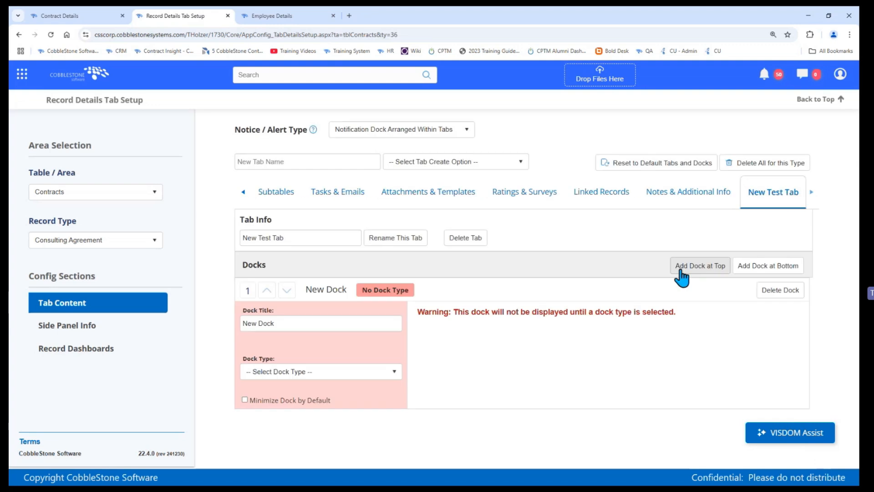
pyautogui.click(288, 376)
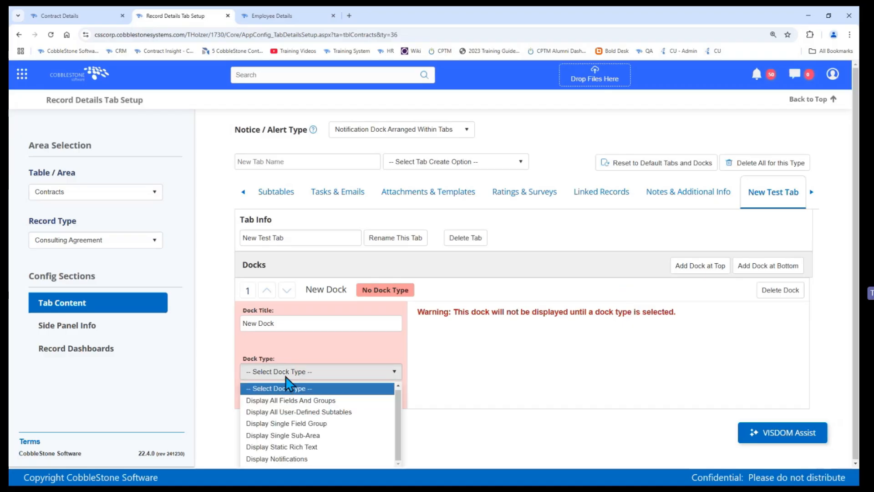
pyautogui.click(318, 424)
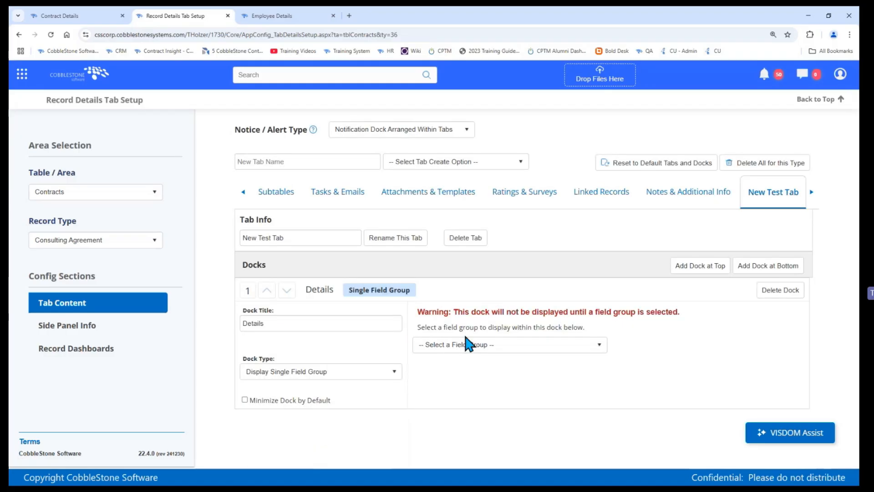
pyautogui.click(466, 344)
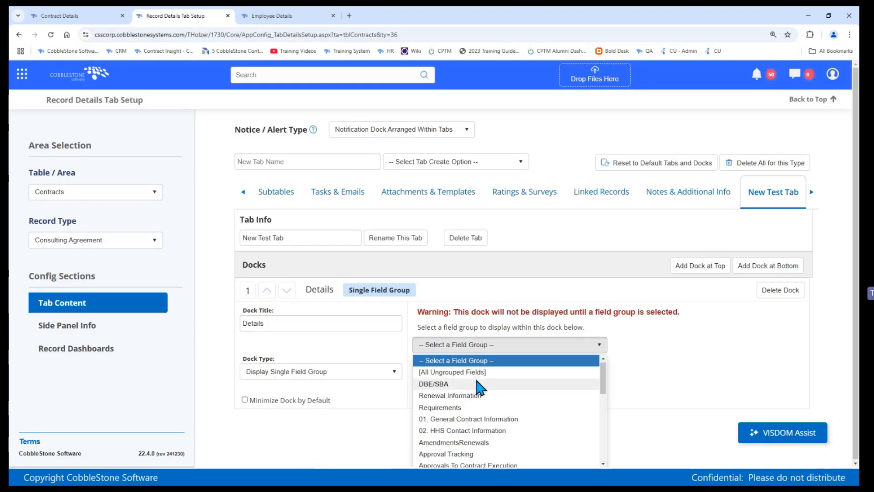
pyautogui.scroll(-2, 474, 376)
pyautogui.scroll(-2, 475, 376)
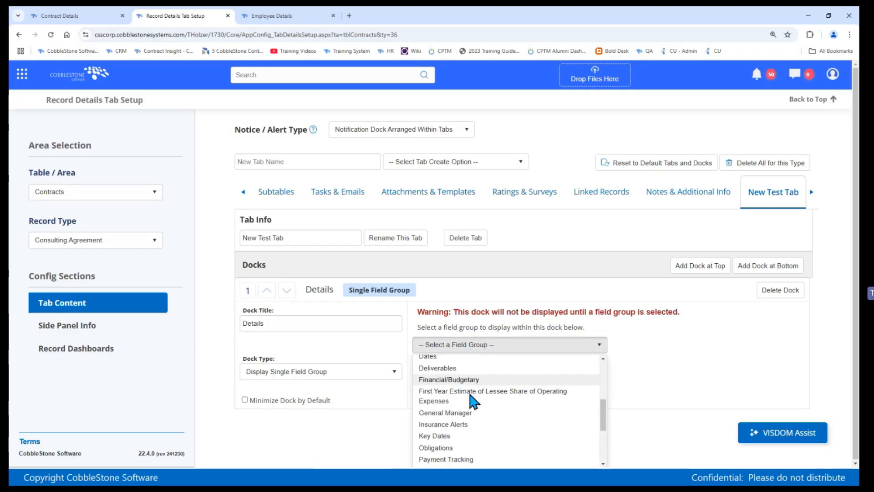
pyautogui.click(446, 434)
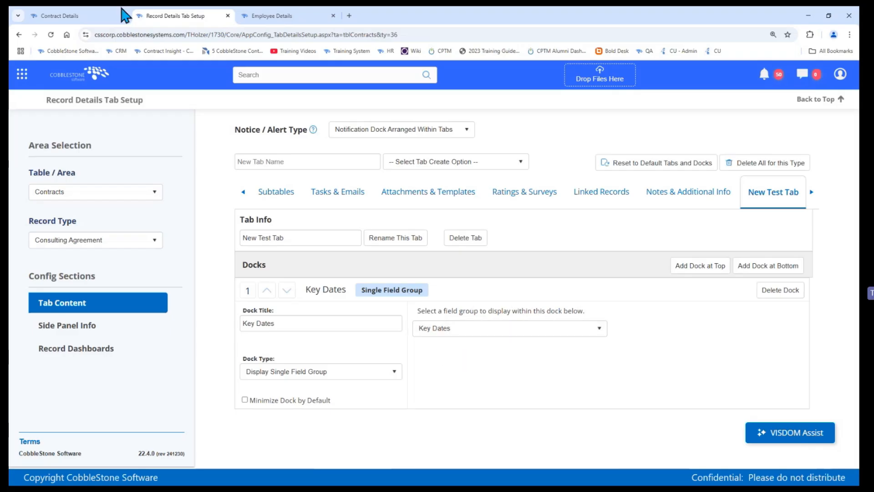
# Step: Examine the Key Dates dock under New Test Tab on the contract details page
pyautogui.click(97, 15)
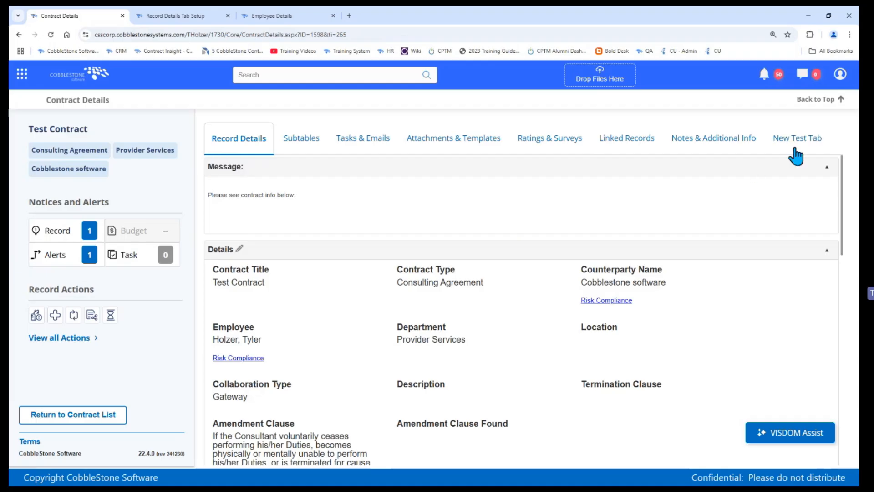
pyautogui.click(785, 144)
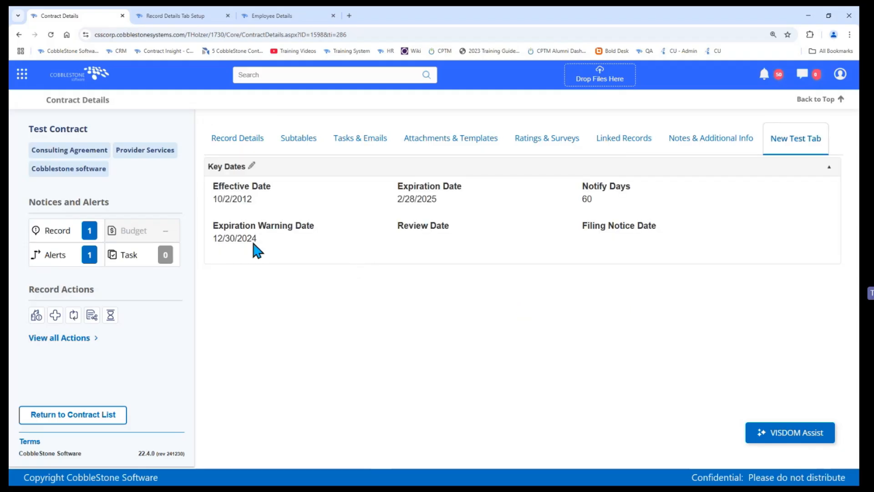
pyautogui.moveTo(250, 225)
# Step: Move New Test Tab between Subtables and Tasks & Emails in the setup and reload the contract details page to check the order
pyautogui.click(195, 16)
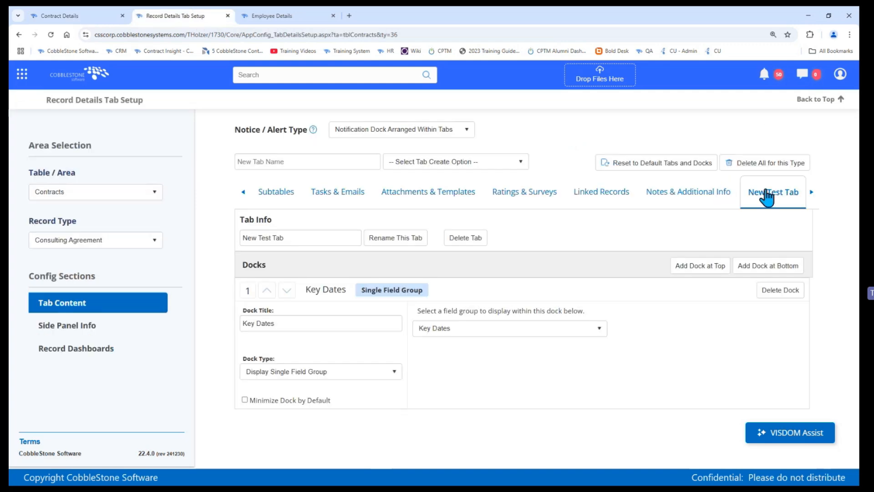
pyautogui.moveTo(773, 203); pyautogui.dragTo(338, 208)
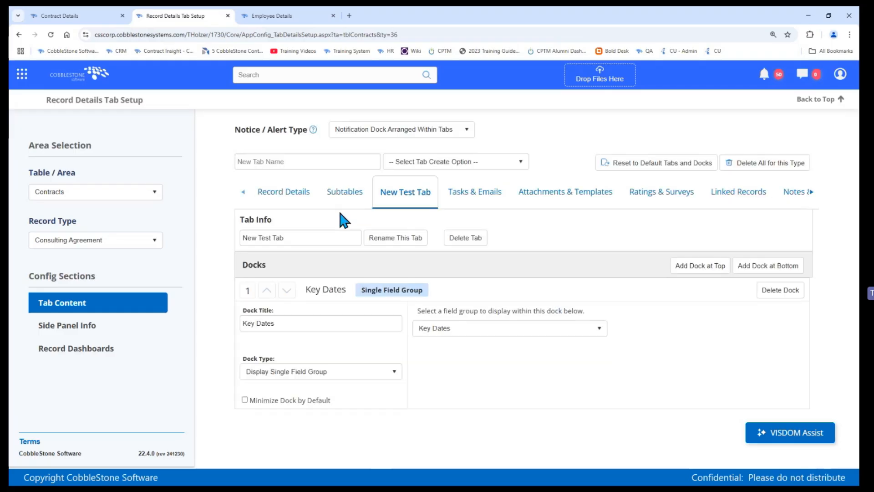
pyautogui.click(46, 15)
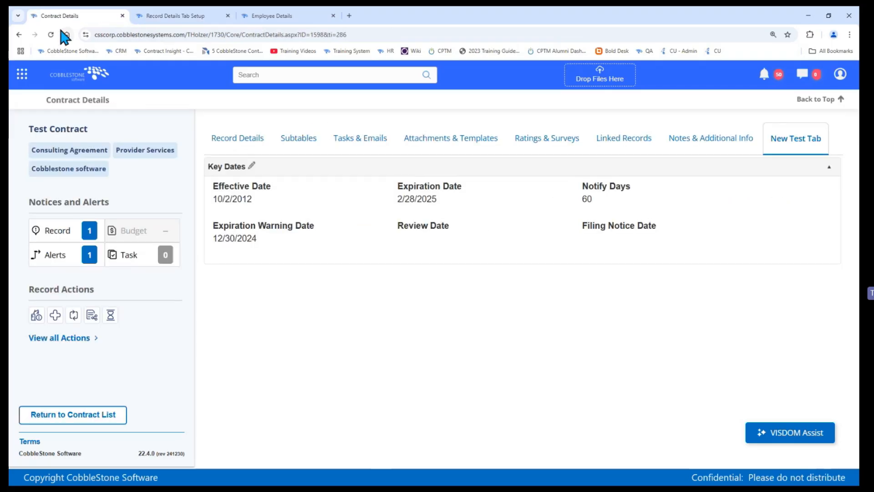
pyautogui.click(51, 34)
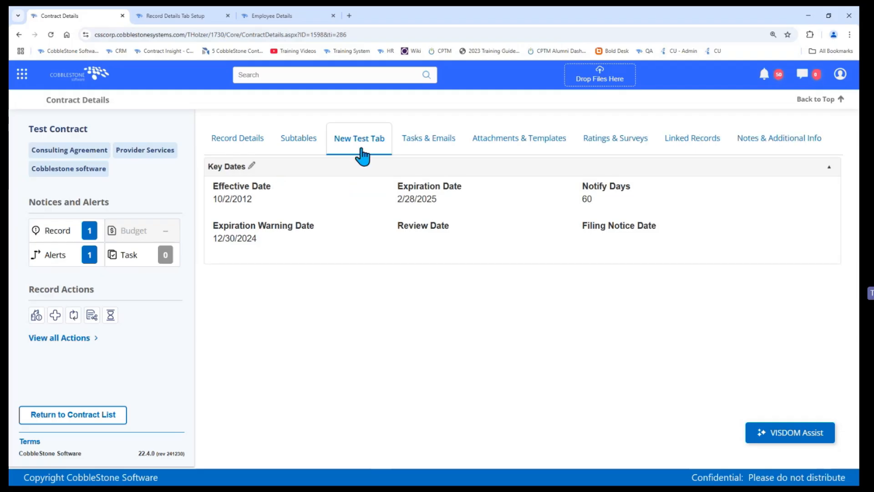
# Step: Return to the tab setup and display the docks of the Subtables tab for Consulting Agreement contracts
pyautogui.click(201, 16)
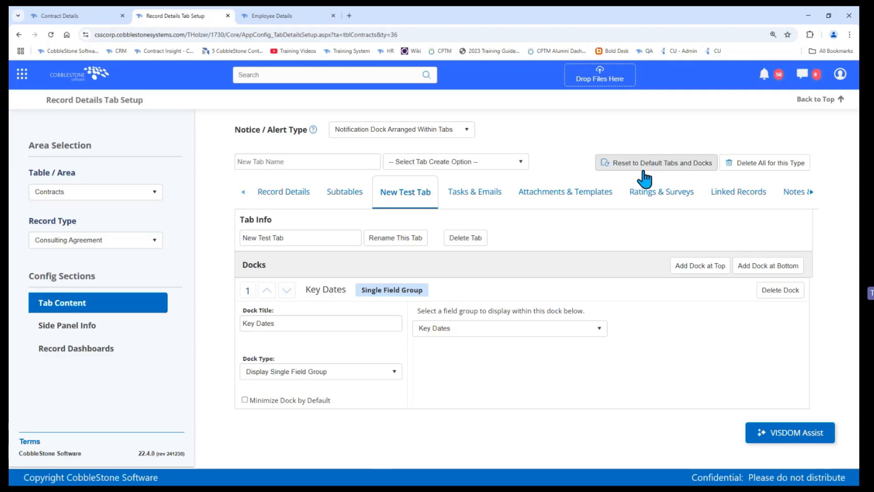
pyautogui.click(342, 205)
pyautogui.scroll(-2, 341, 209)
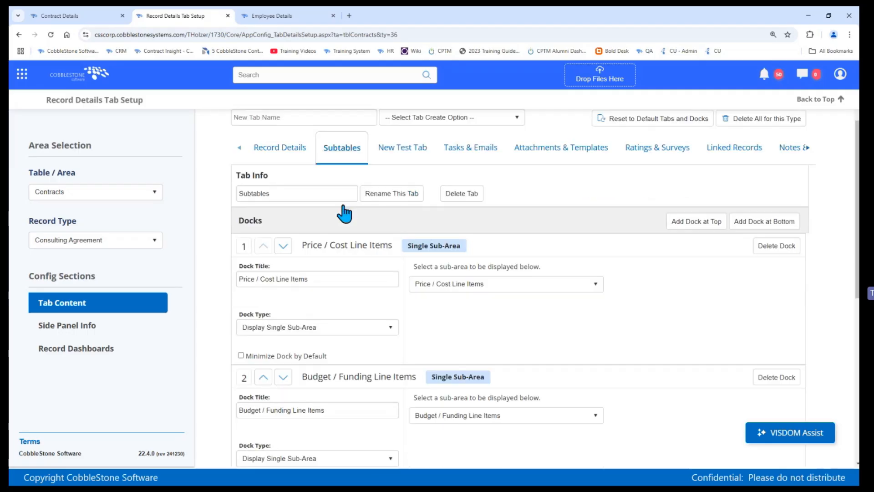
# Step: Rename the Subtables tab to Sub-tables in the tab setup and reload the contract details page to check the name
pyautogui.scroll(2, 285, 274)
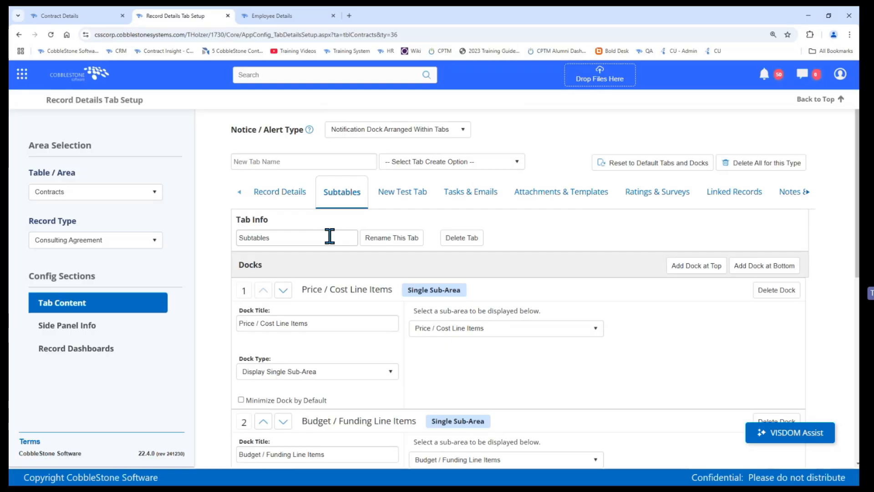
pyautogui.click(250, 239)
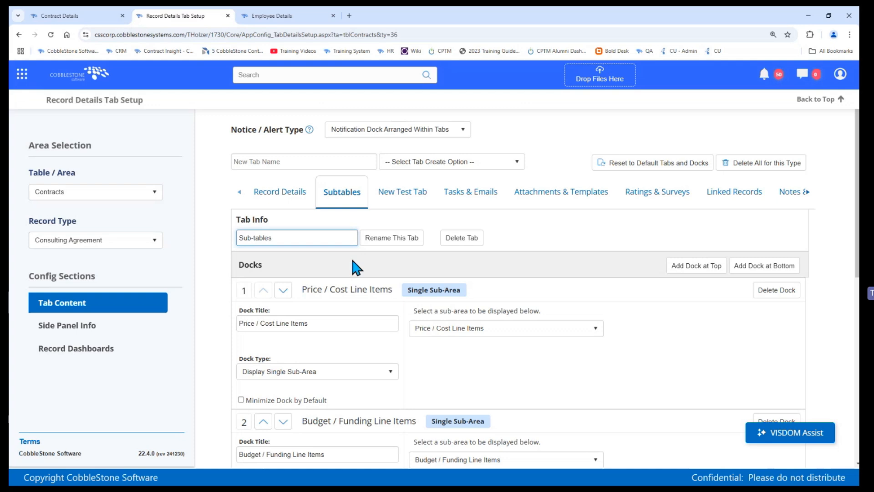
pyautogui.write('-')
pyautogui.click(367, 246)
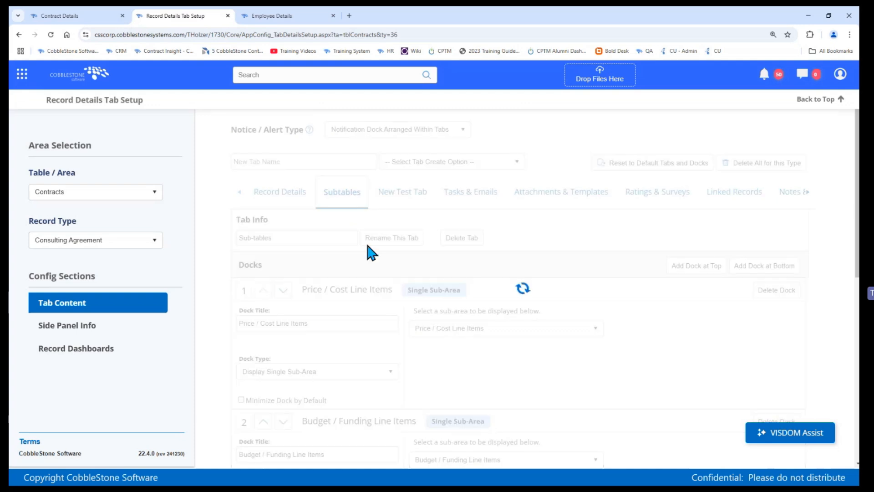
pyautogui.click(57, 15)
pyautogui.click(50, 34)
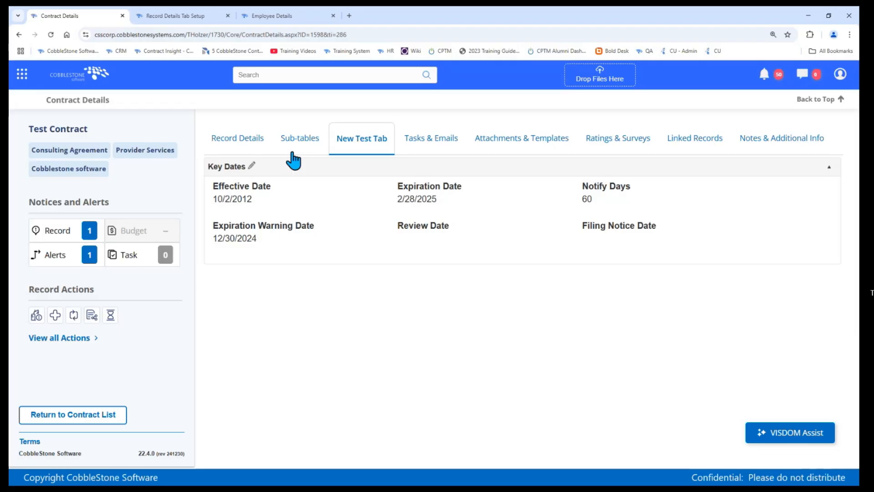
# Step: Set the Notice / Alert Type to Static Notifications Above Tabs in the tab setup and reload the contract details page
pyautogui.click(189, 15)
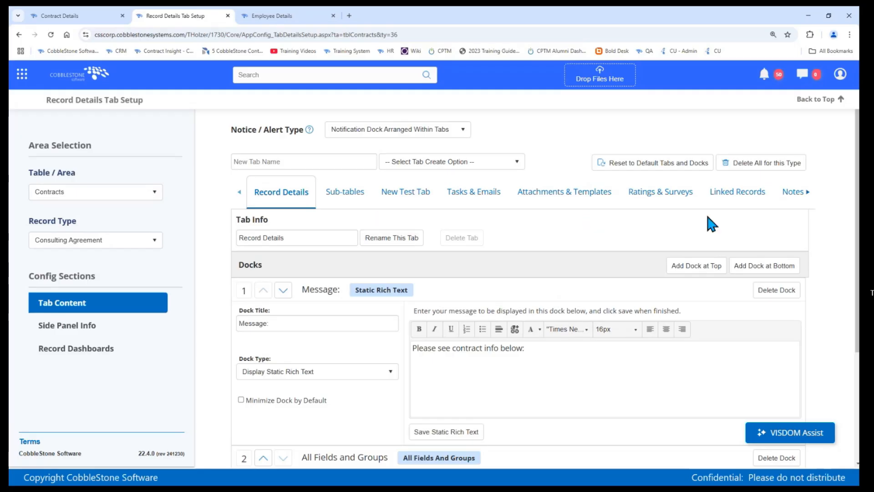
pyautogui.scroll(-3, 709, 223)
pyautogui.scroll(3, 710, 220)
pyautogui.click(69, 16)
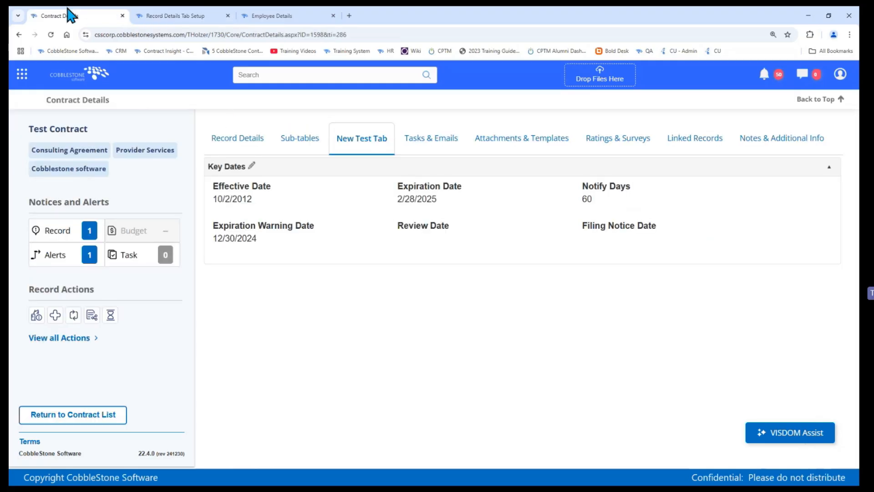
pyautogui.click(145, 15)
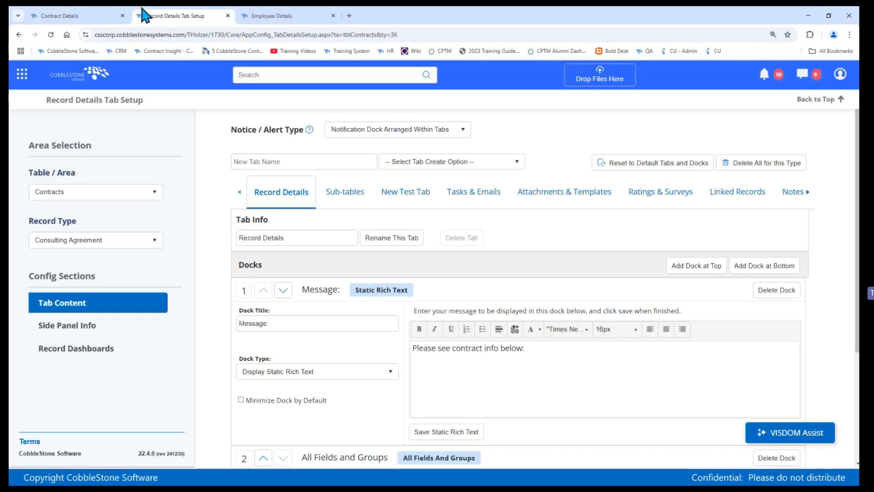
pyautogui.click(383, 136)
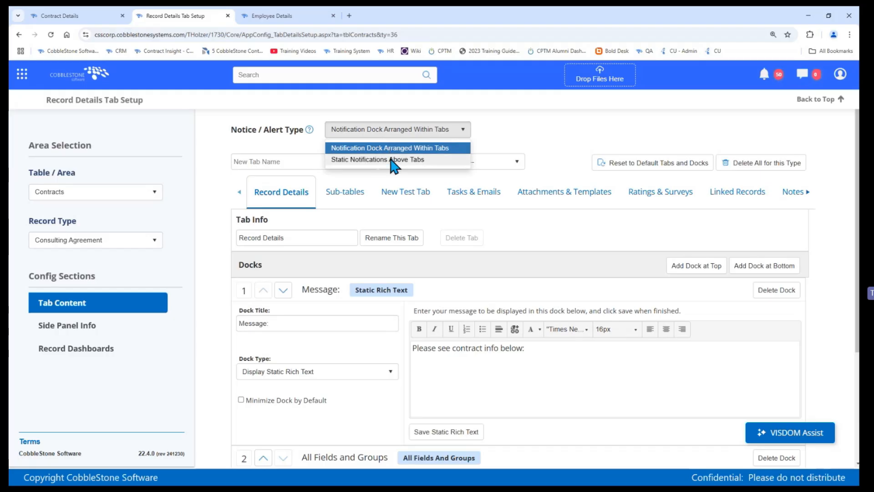
pyautogui.click(391, 160)
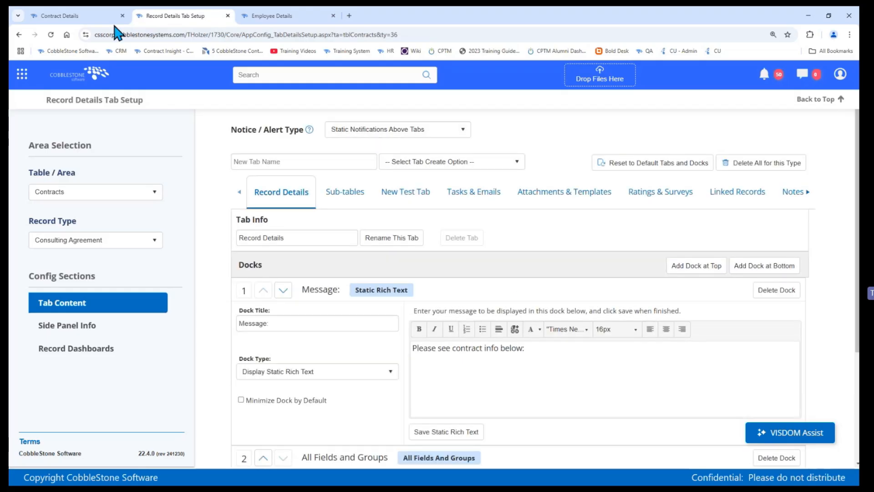
pyautogui.click(60, 15)
pyautogui.click(51, 35)
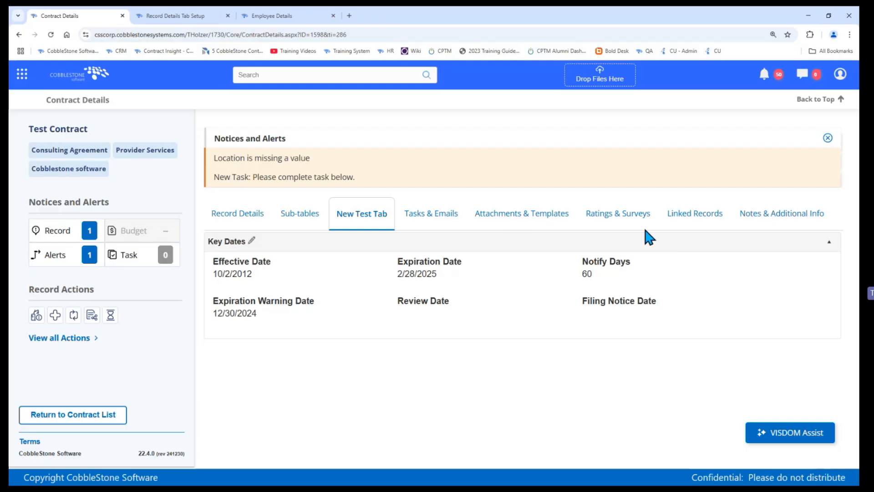
# Step: Compare the setup with the contract's notices, and set the Notice / Alert Type to Notification Dock Arranged Within Tabs
pyautogui.click(200, 16)
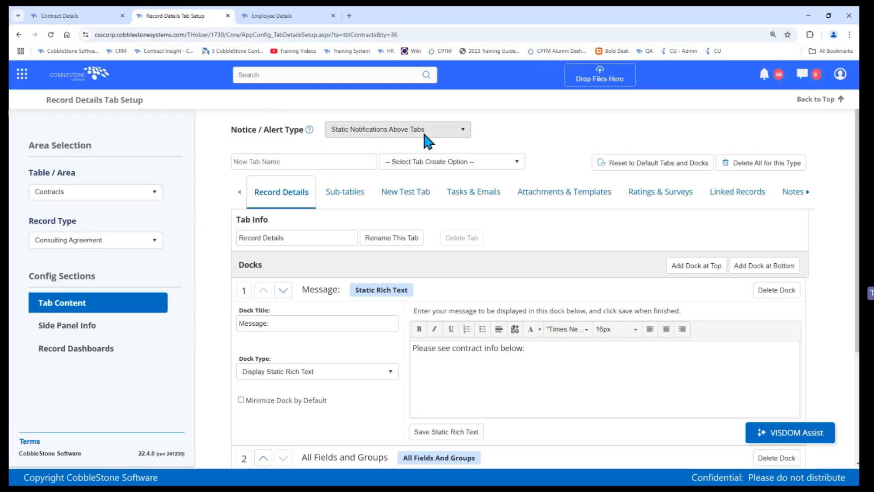
pyautogui.click(54, 16)
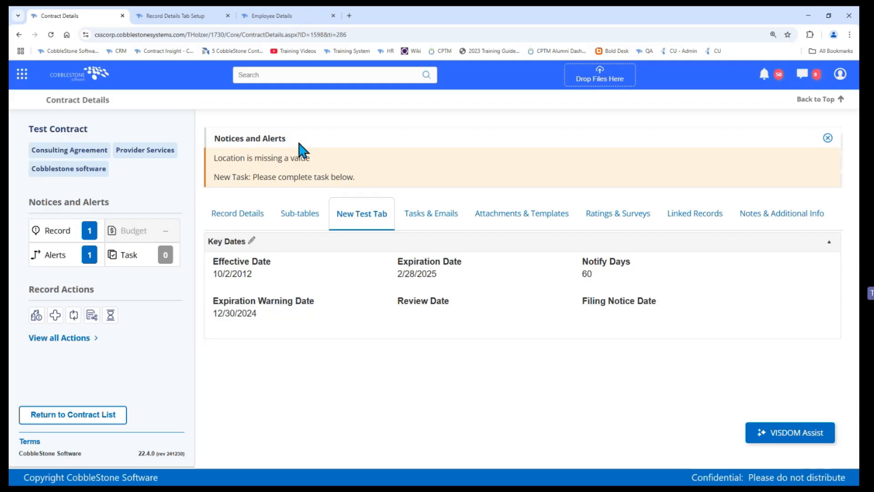
pyautogui.click(158, 18)
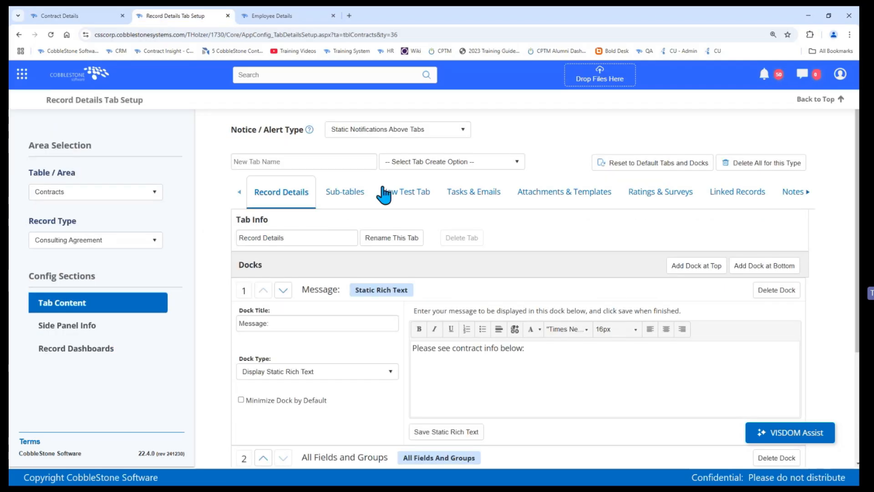
pyautogui.click(363, 131)
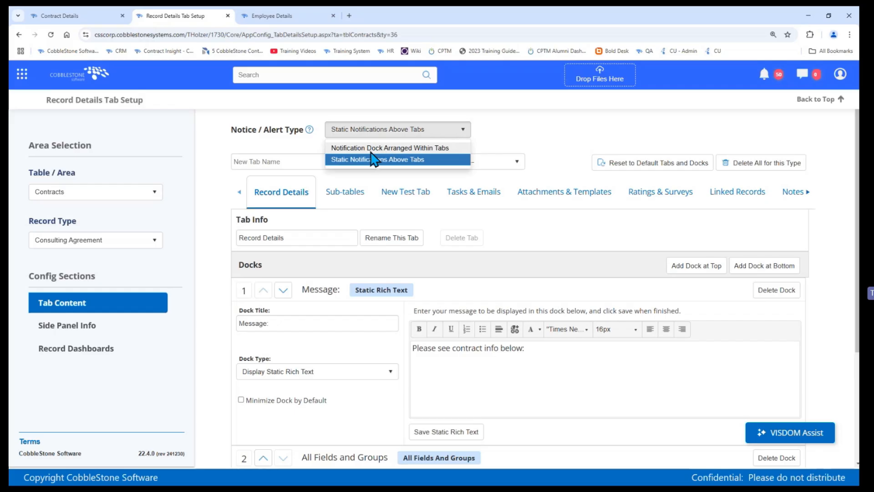
pyautogui.click(369, 149)
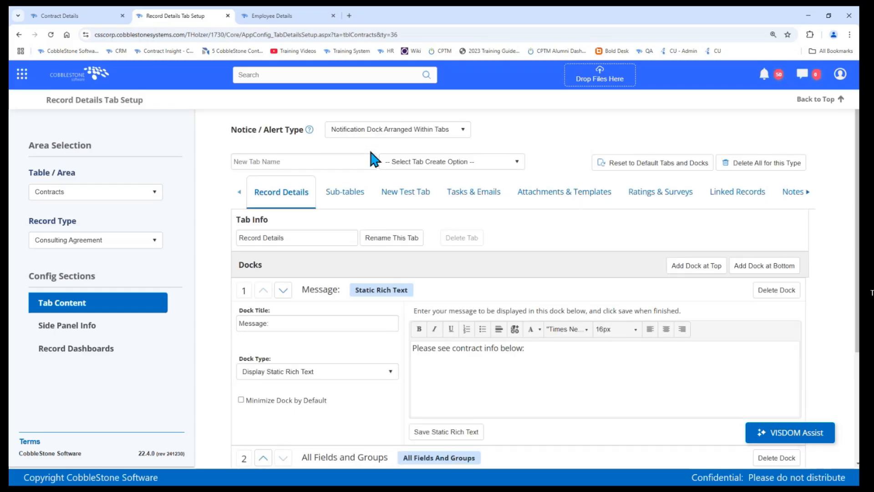
# Step: Add a Display Notifications dock at the start of the Record Details tab and check it on the reloaded contract
pyautogui.scroll(-1, 383, 255)
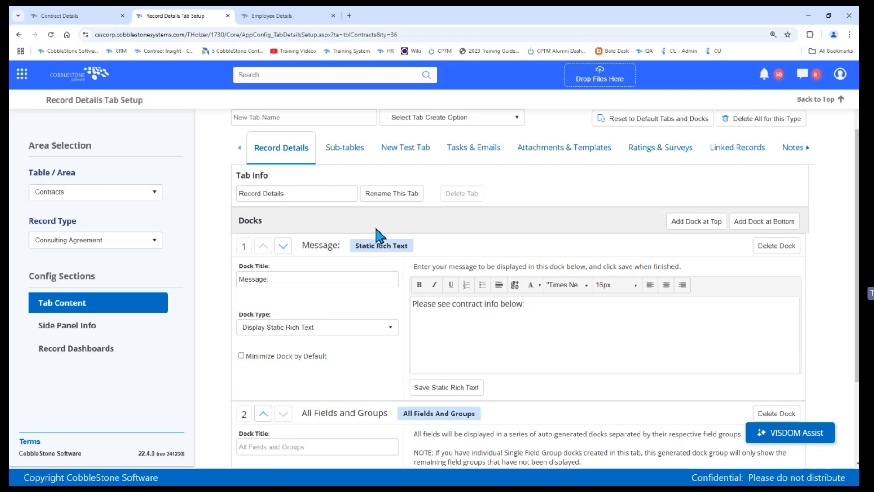
pyautogui.click(685, 227)
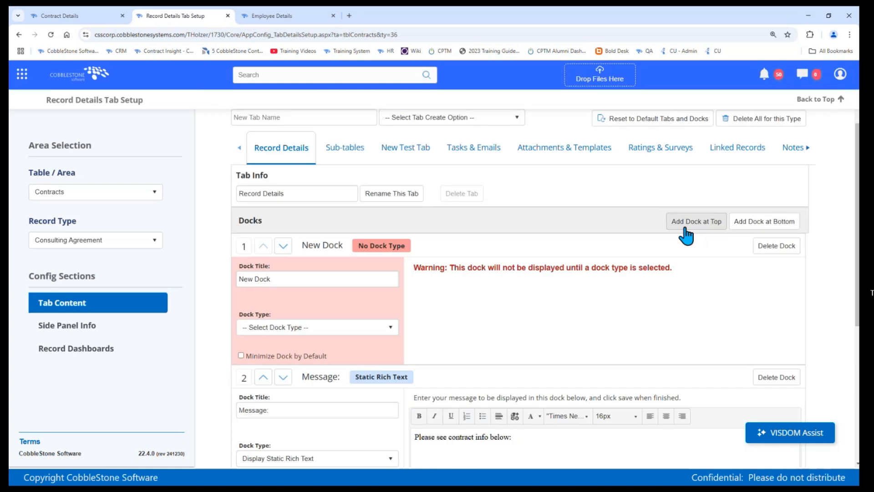
pyautogui.click(284, 328)
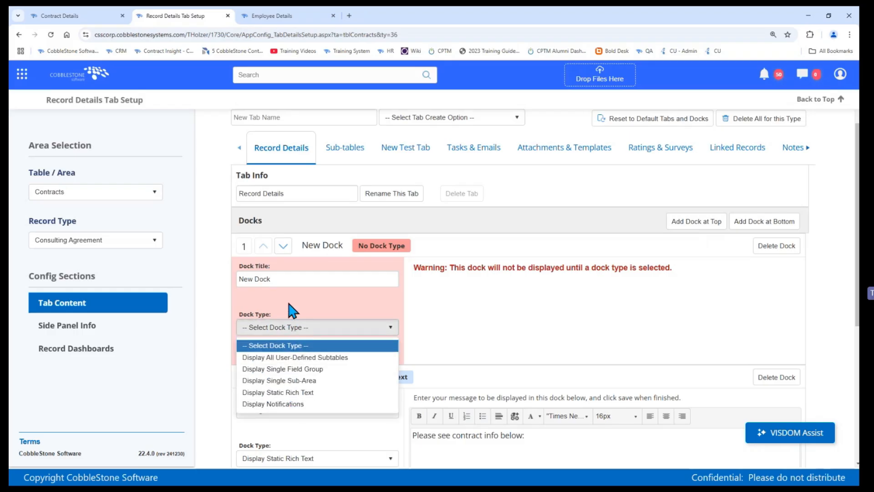
pyautogui.click(286, 404)
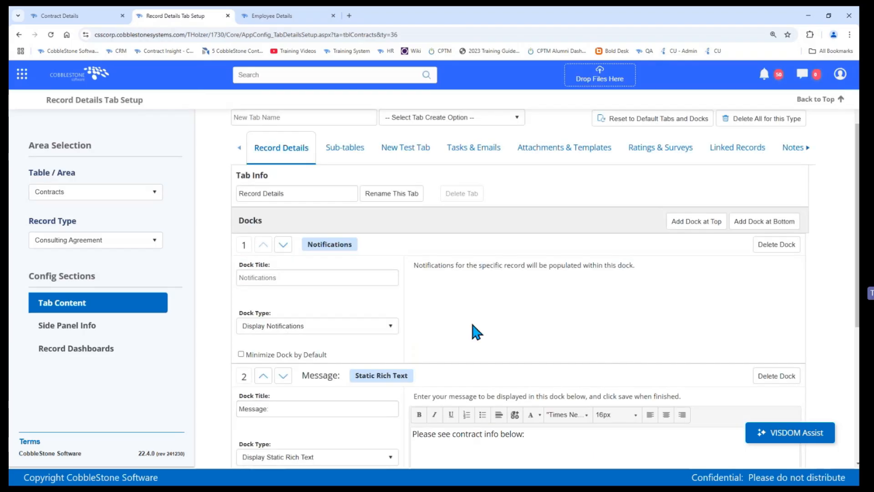
pyautogui.click(73, 16)
pyautogui.click(50, 34)
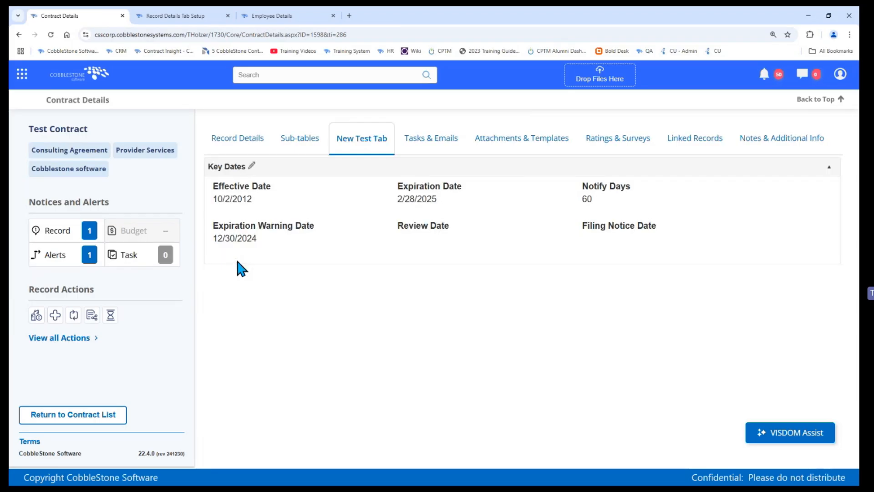
pyautogui.click(242, 142)
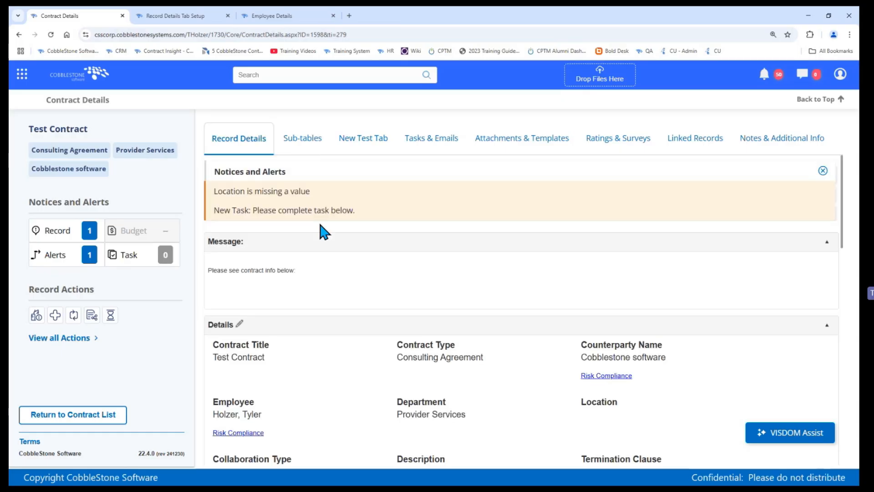
# Step: Return to the tab setup and reset Consulting Agreement contracts to the default tabs and docks
pyautogui.click(176, 16)
pyautogui.scroll(1, 306, 137)
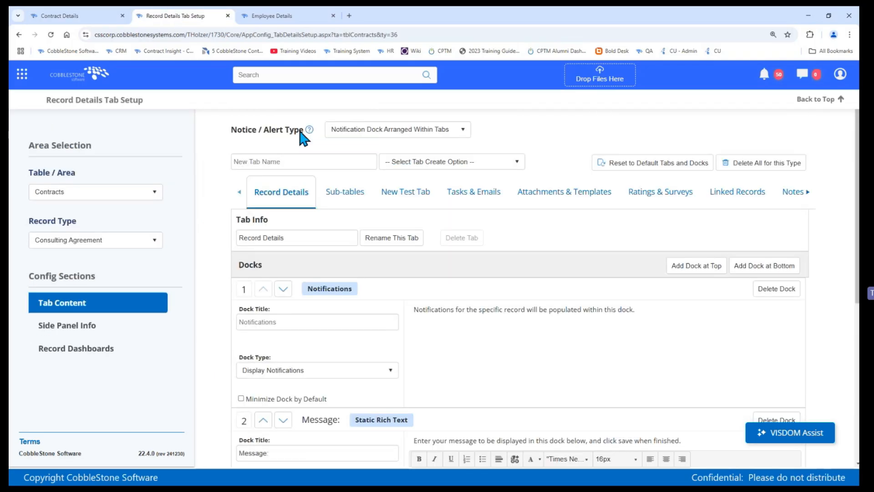
pyautogui.click(351, 129)
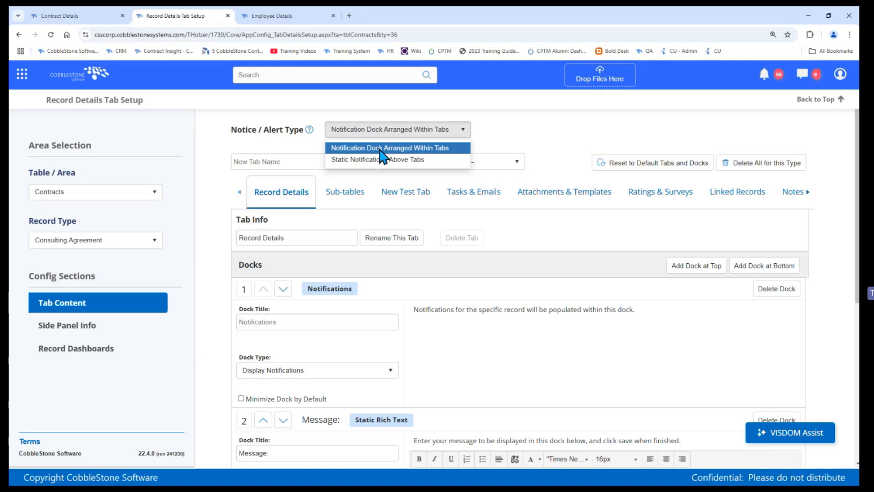
pyautogui.click(515, 123)
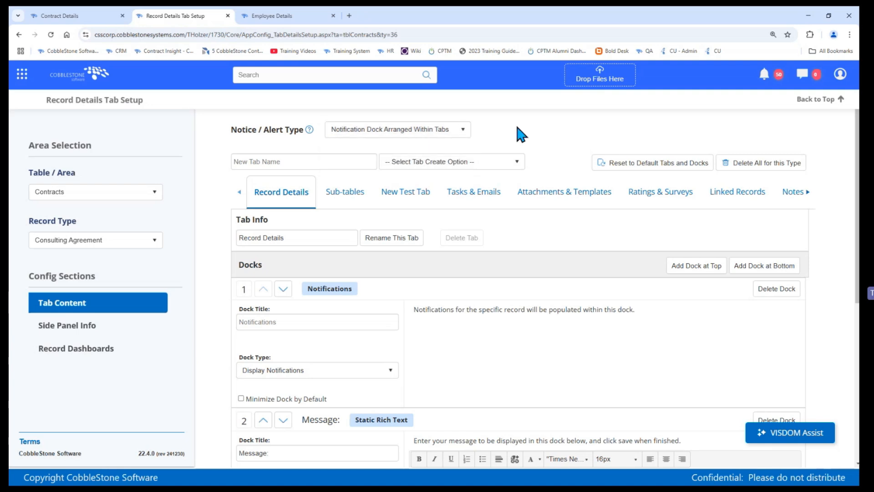
pyautogui.click(630, 170)
pyautogui.click(419, 298)
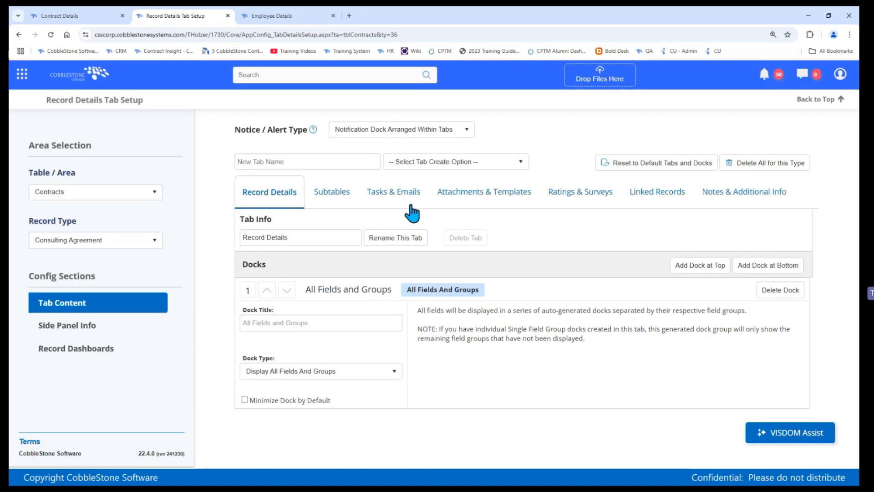
# Step: Delete all tabs and docks for Consulting Agreement contracts and create a docks tab named Record Info
pyautogui.click(734, 170)
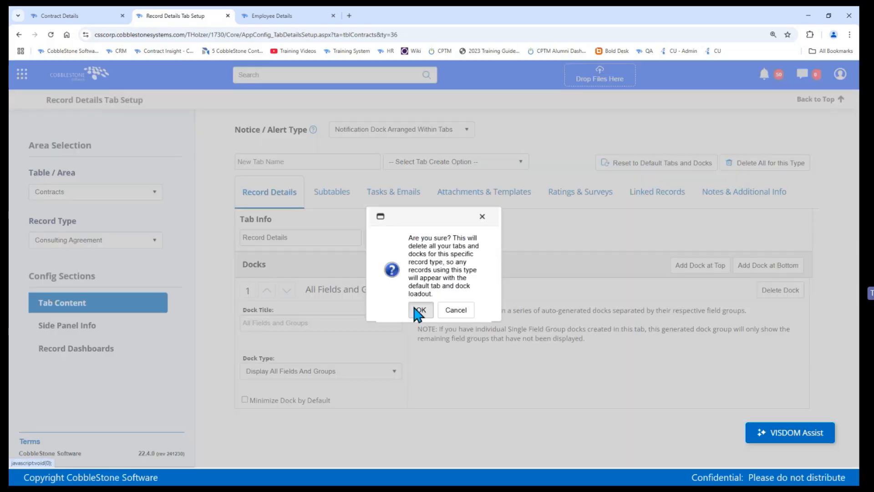
pyautogui.click(419, 308)
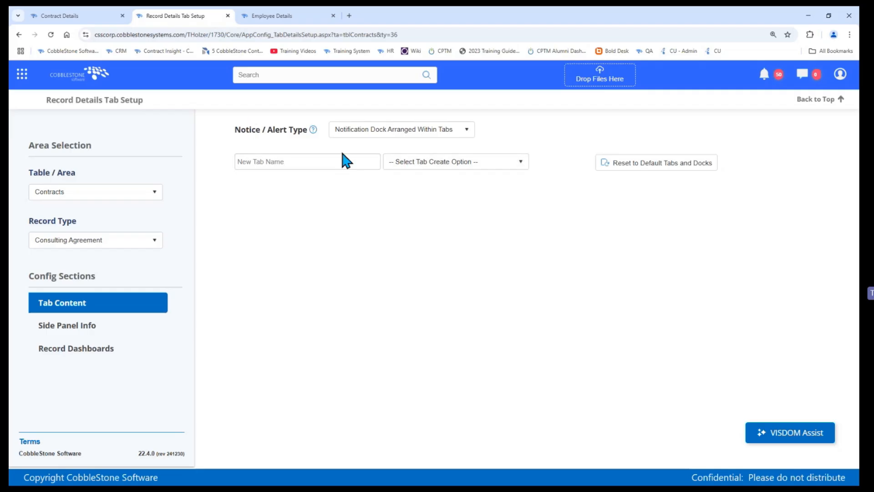
pyautogui.click(342, 163)
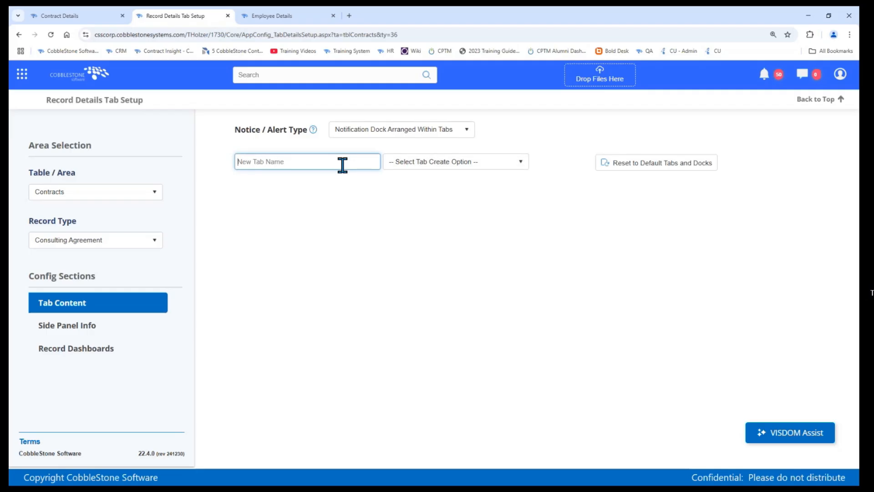
pyautogui.write('Record Info')
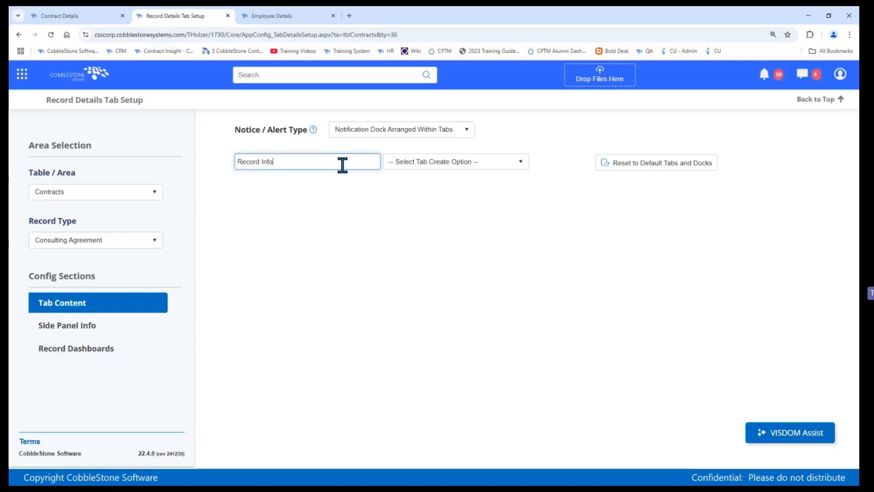
pyautogui.click(449, 162)
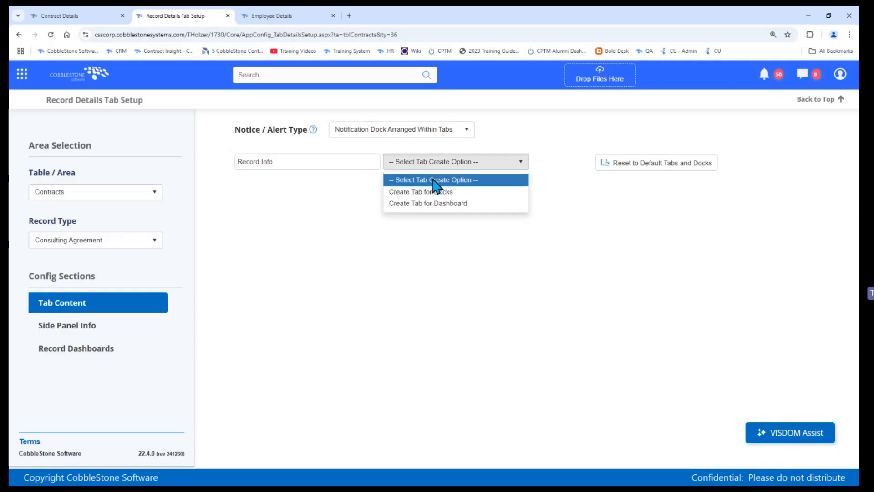
pyautogui.click(441, 192)
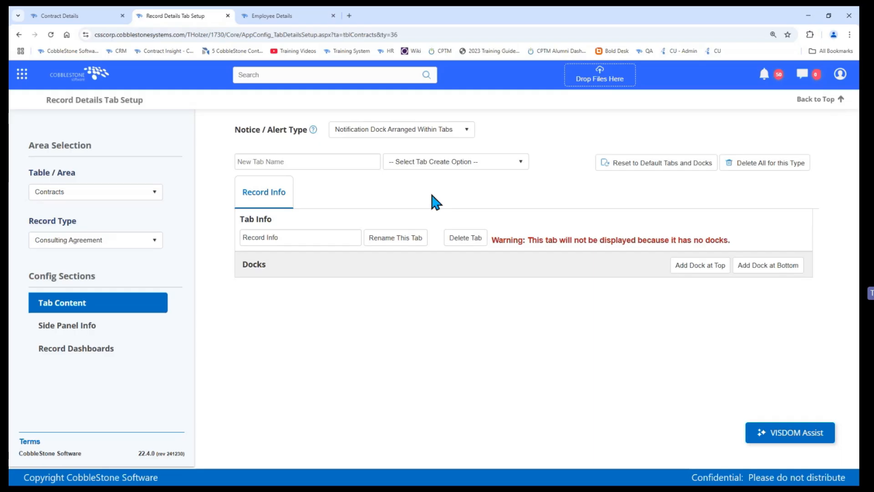
# Step: Add a Display All Fields And Groups dock to the Record Info tab and reload the contract details page to check it
pyautogui.click(696, 269)
pyautogui.click(291, 371)
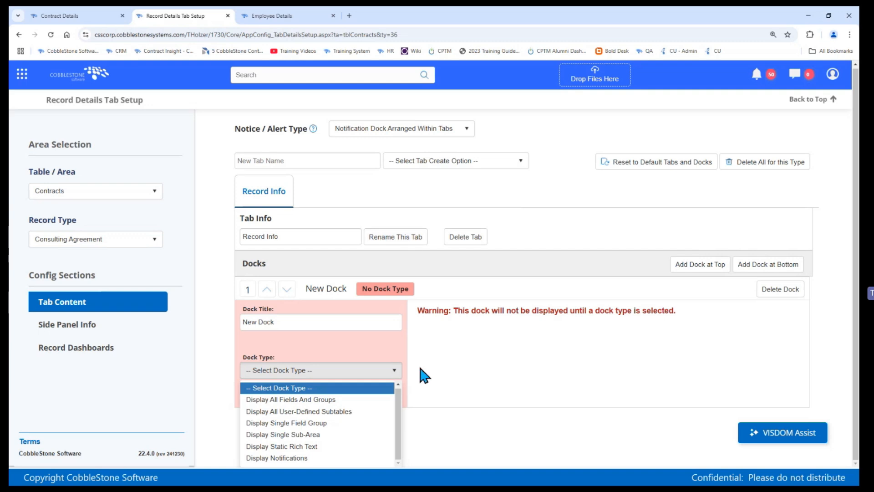
pyautogui.click(346, 400)
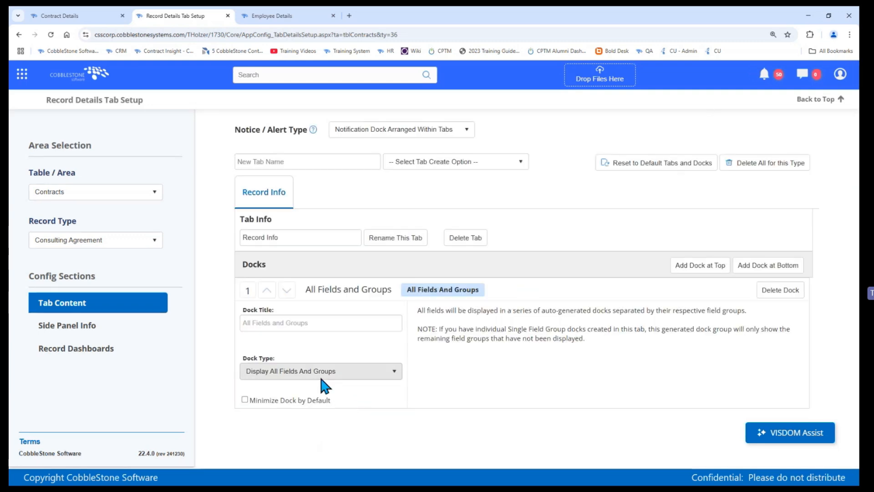
pyautogui.click(79, 17)
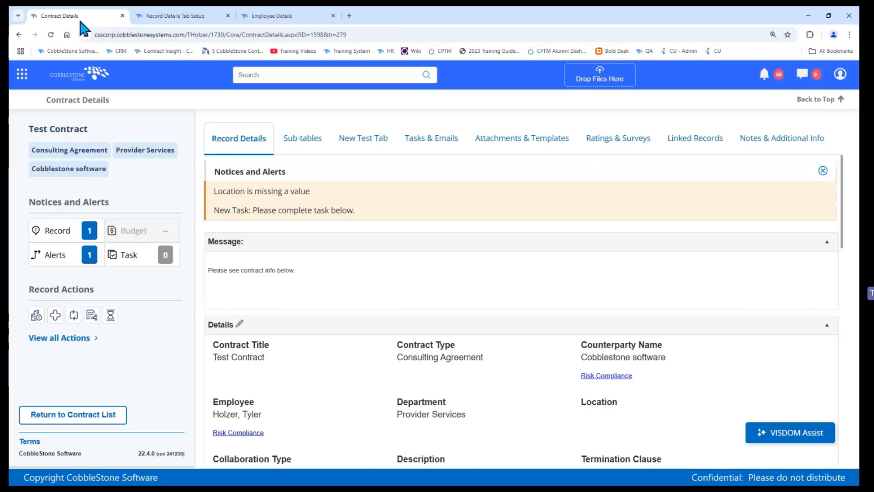
pyautogui.click(51, 36)
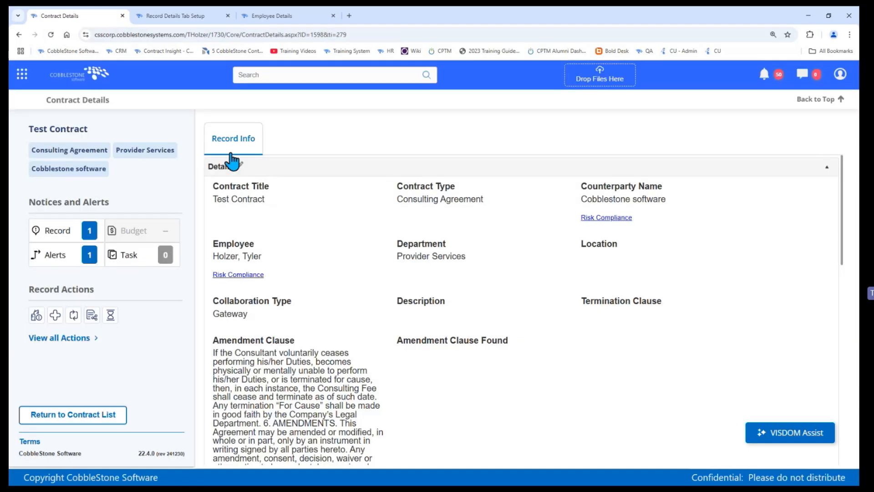
# Step: Go back to the record details tab setup and restore the default tabs and docks for Consulting Agreement contracts
pyautogui.click(168, 15)
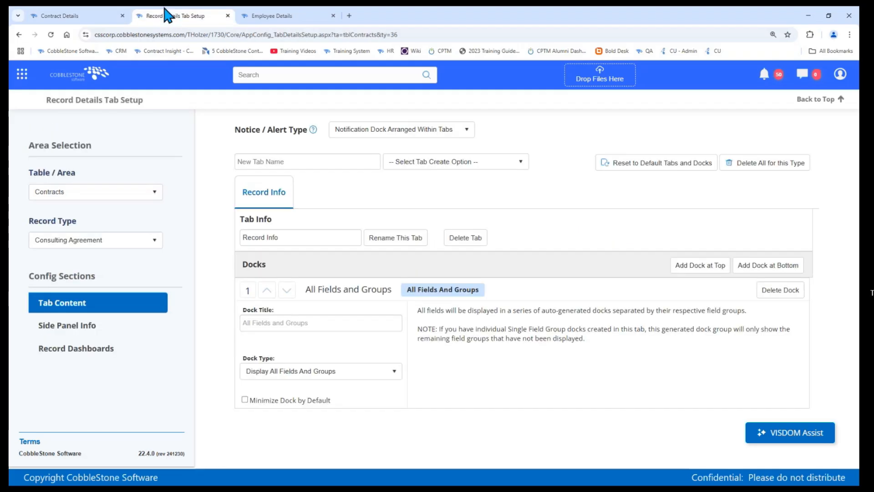
pyautogui.click(665, 164)
pyautogui.click(421, 301)
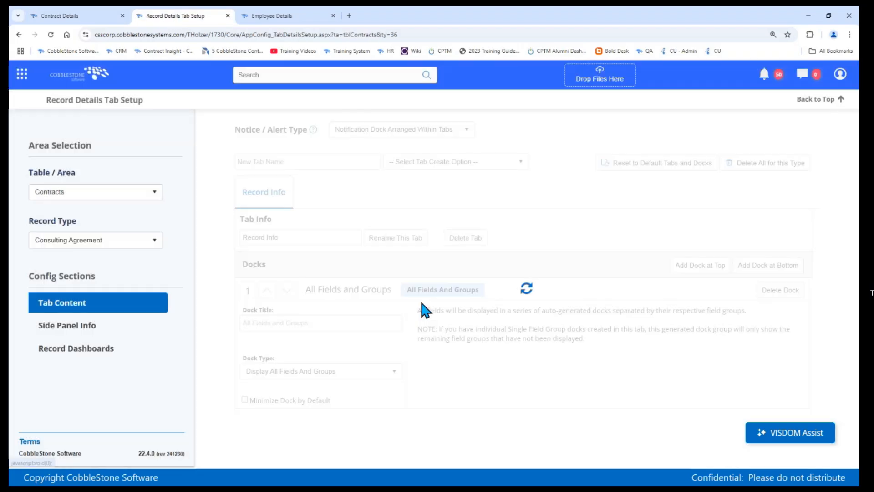
# Step: Switch the record type to Snow Removal Contract and reset it to the default tabs and docks
pyautogui.click(117, 240)
pyautogui.scroll(-10, 113, 306)
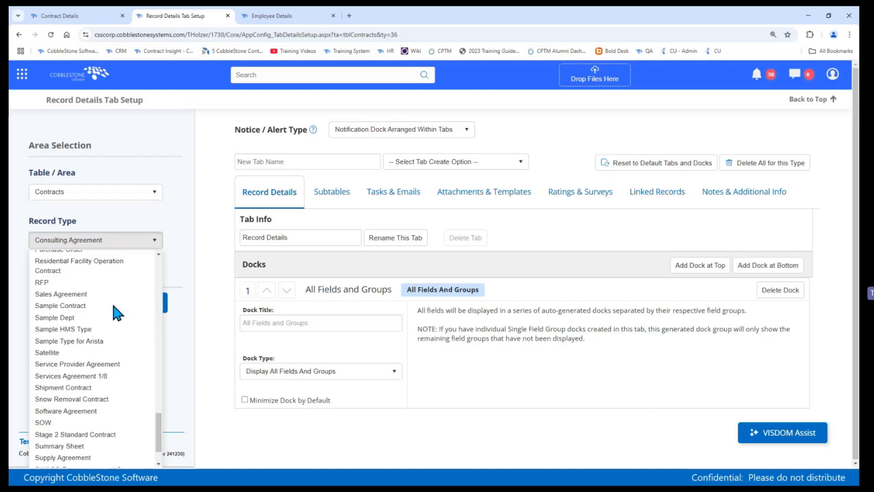
pyautogui.click(105, 400)
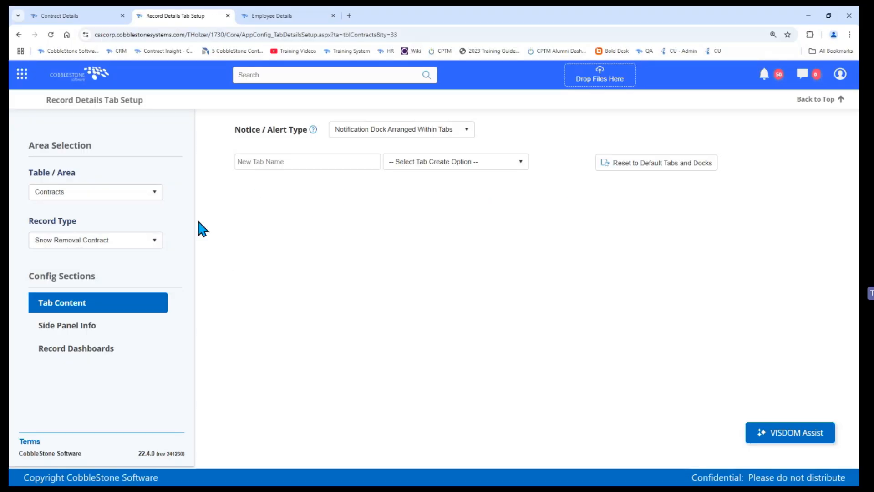
pyautogui.click(315, 165)
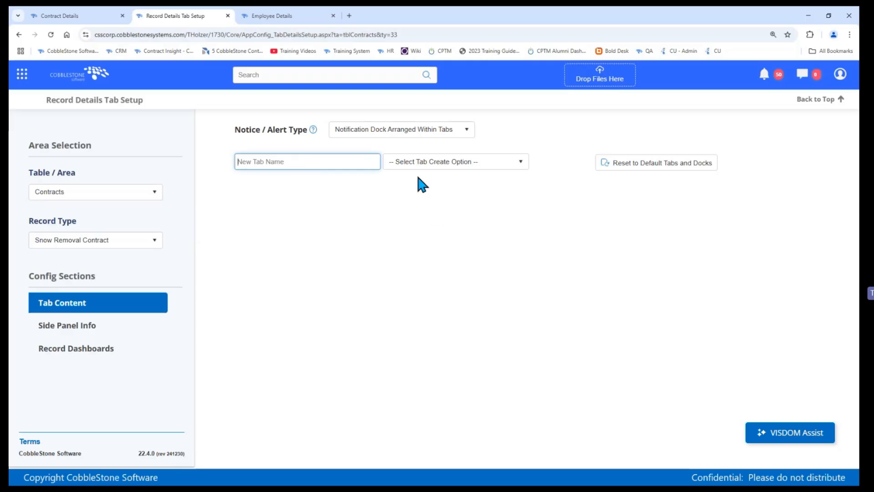
pyautogui.click(675, 168)
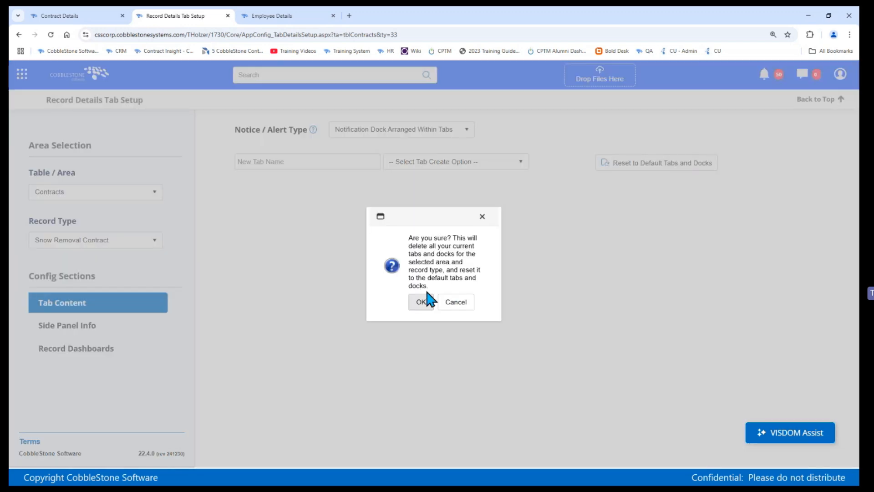
pyautogui.click(422, 301)
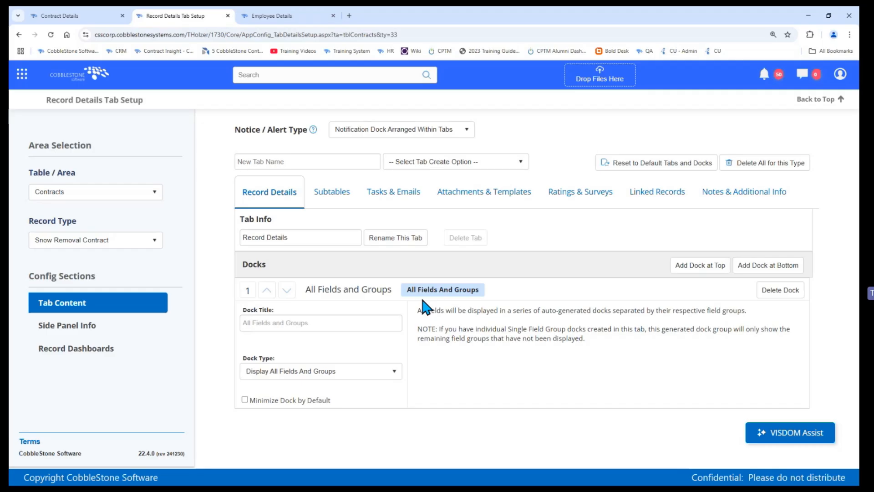
# Step: Review the tab create options, then reload the employee details page and examine its Overview dashboard tab
pyautogui.click(399, 165)
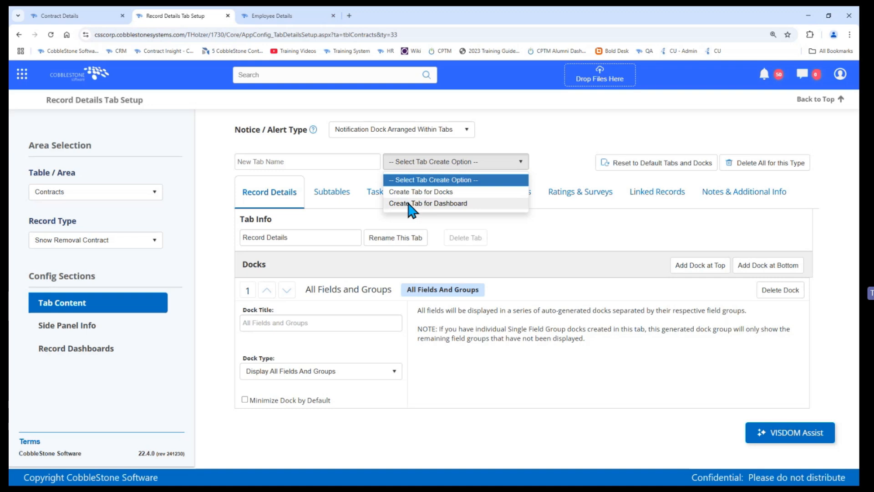
pyautogui.click(273, 15)
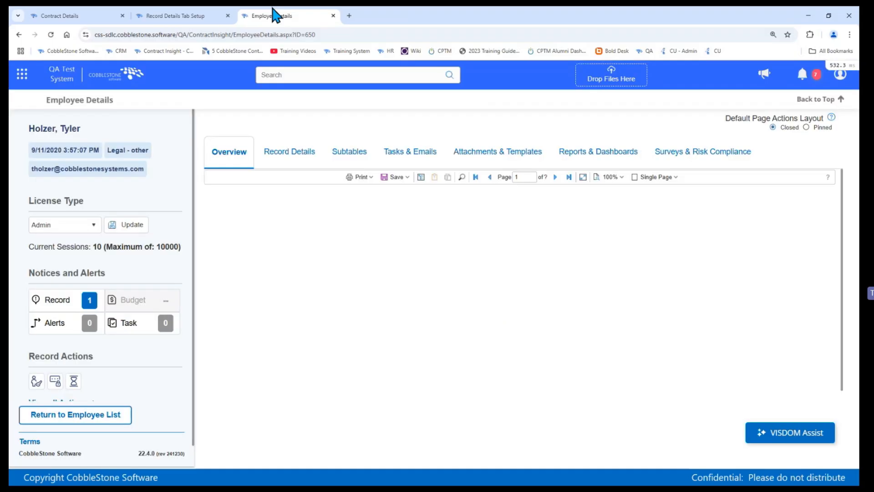
pyautogui.click(51, 35)
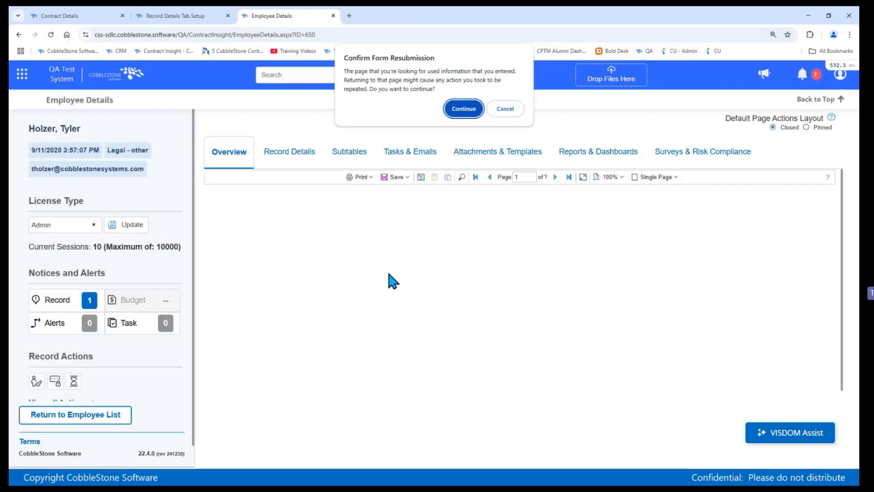
pyautogui.click(462, 114)
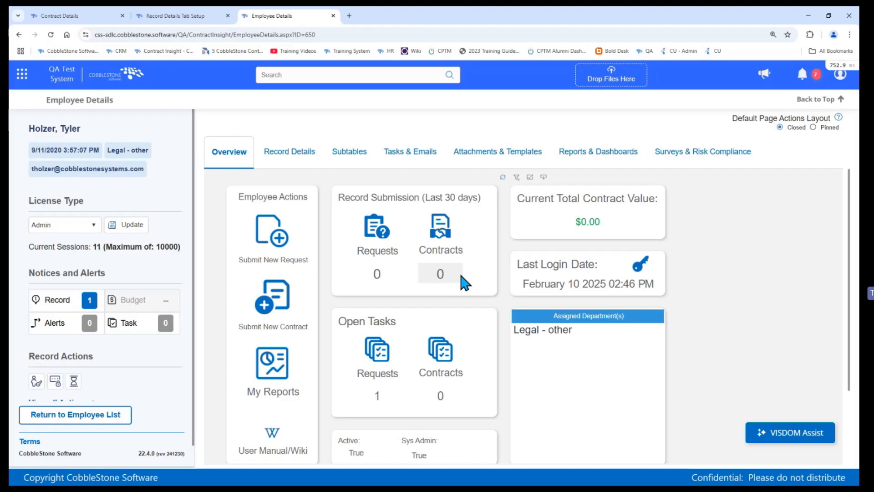
pyautogui.scroll(-2, 461, 273)
pyautogui.scroll(2, 461, 272)
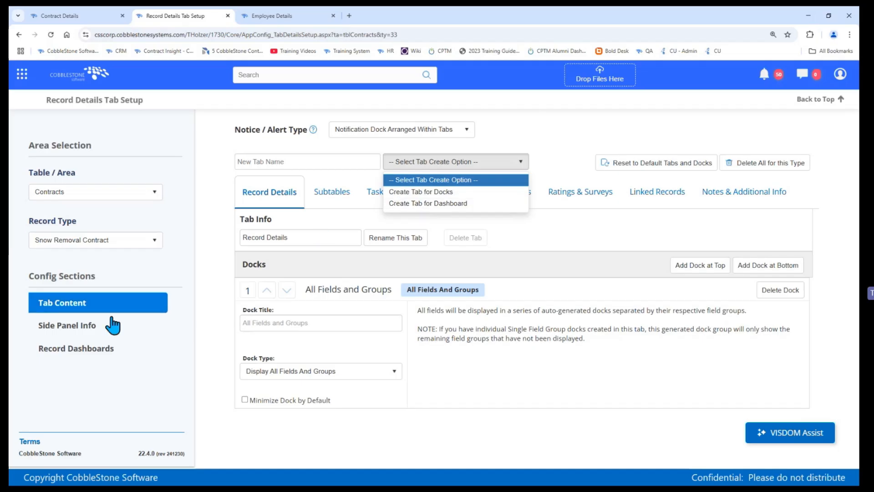
# Step: Open the Side Panel Info configuration for Contracts and add a second side panel header without choosing its field
pyautogui.click(87, 336)
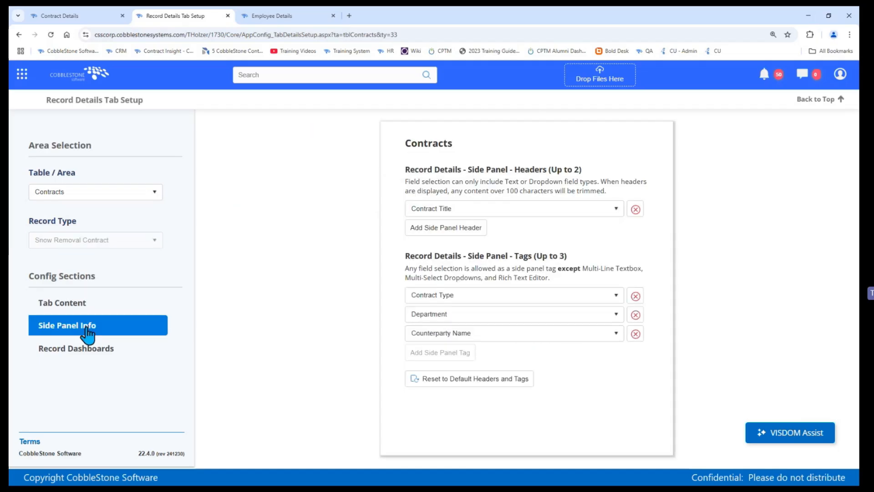
pyautogui.tripleClick(493, 172)
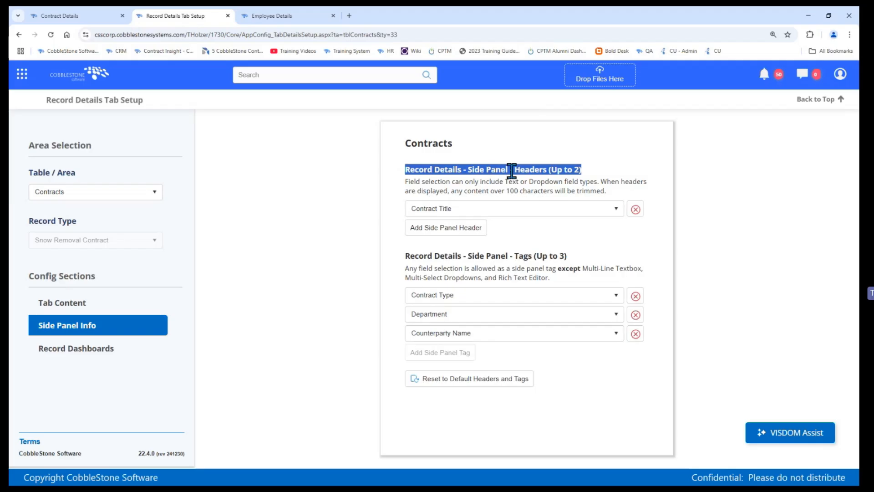
pyautogui.click(449, 230)
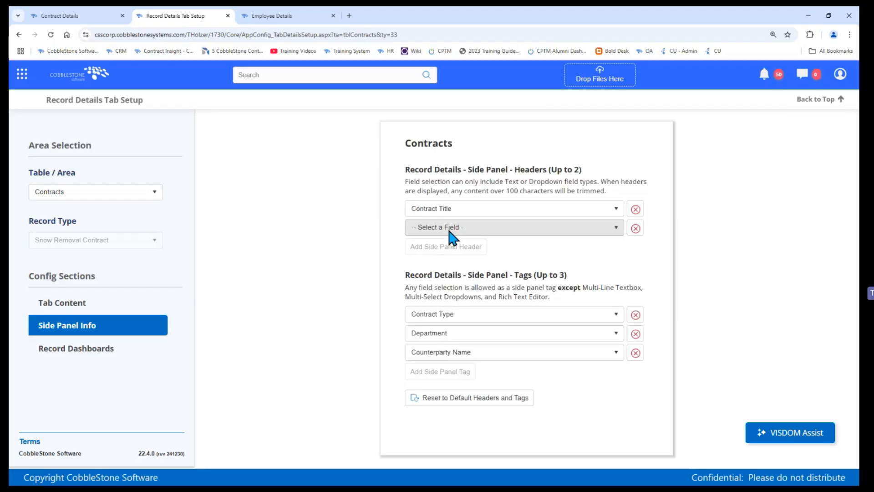
# Step: Compare the header and tags in the Test Contract's side panel with the Contracts side panel header and tag settings
pyautogui.click(57, 15)
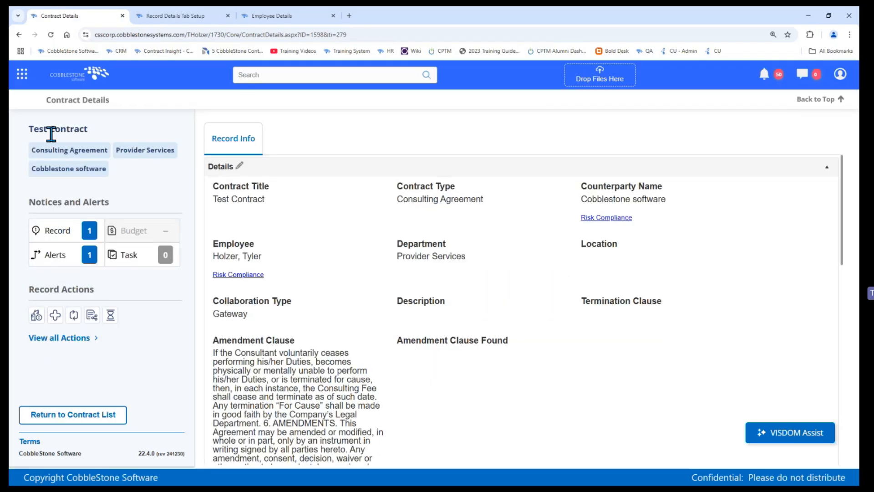
pyautogui.tripleClick(51, 134)
pyautogui.click(175, 16)
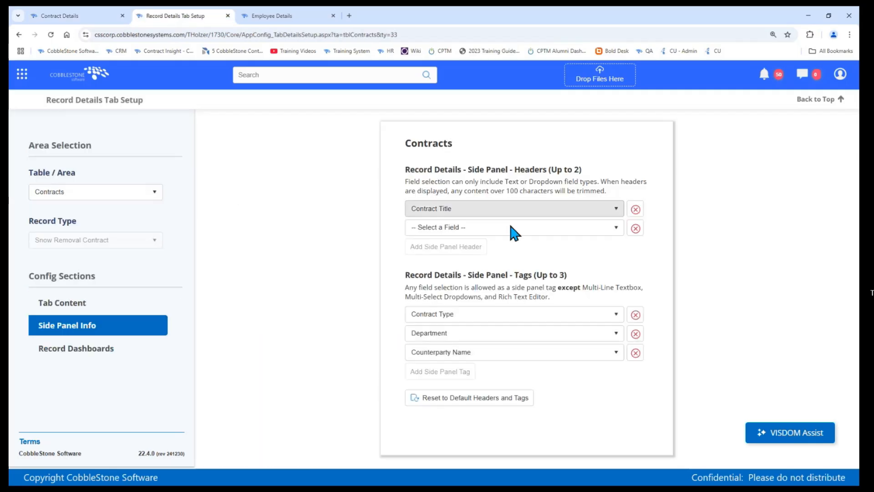
pyautogui.tripleClick(497, 274)
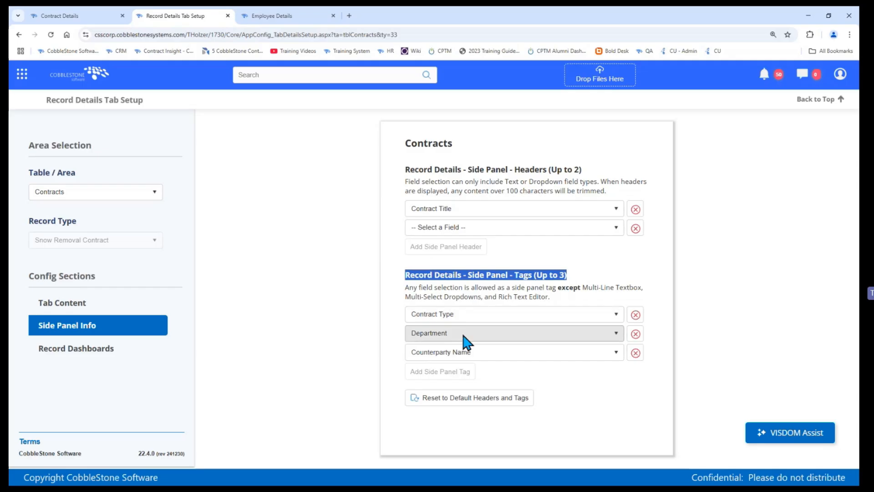
pyautogui.click(80, 16)
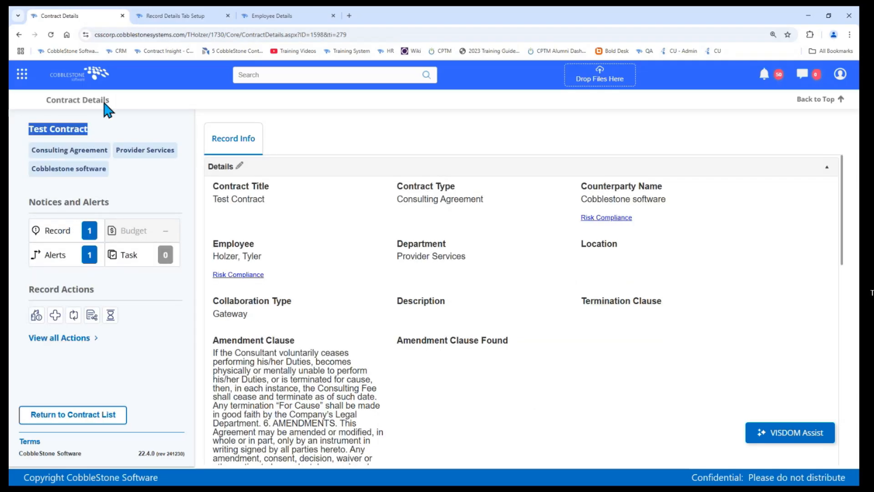
pyautogui.click(54, 151)
pyautogui.click(188, 15)
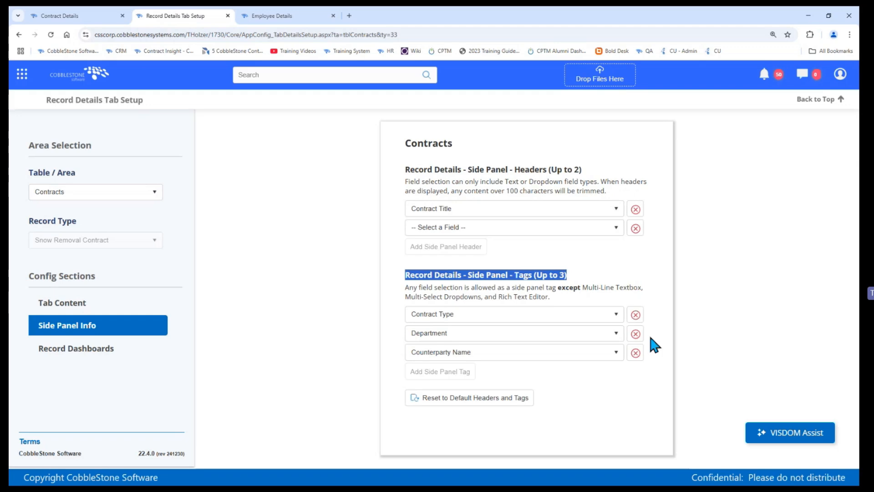